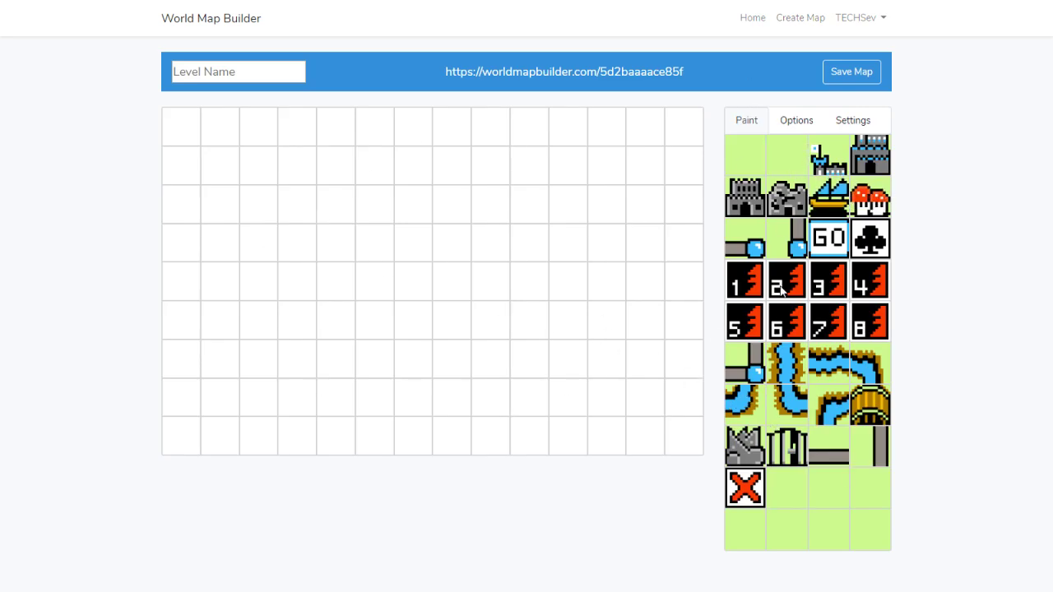
# Review the tile options and map settings, then return to the tile palette
pyautogui.click(804, 119)
pyautogui.click(857, 119)
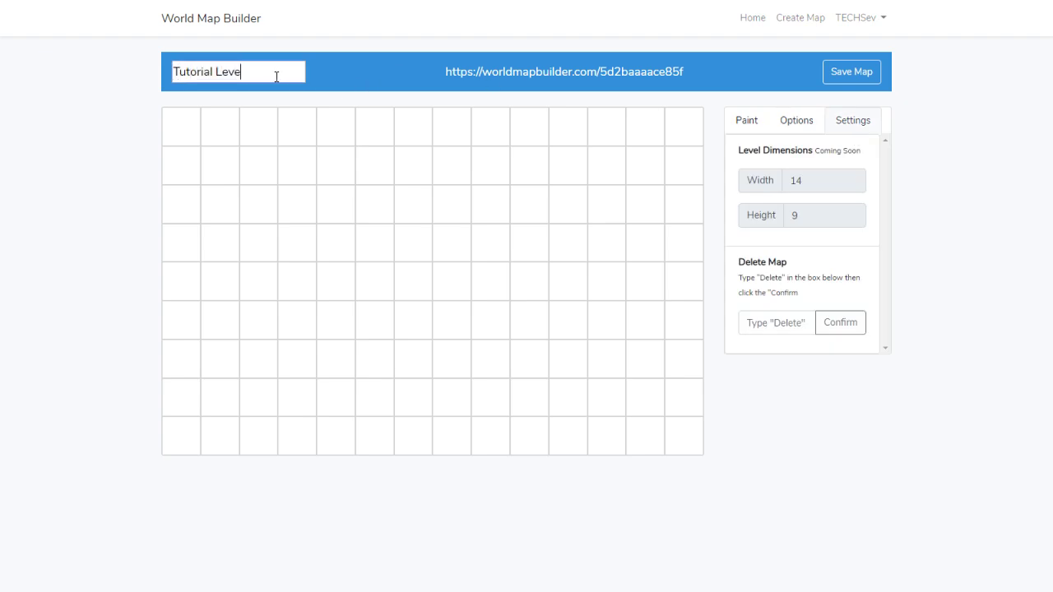
pyautogui.click(744, 119)
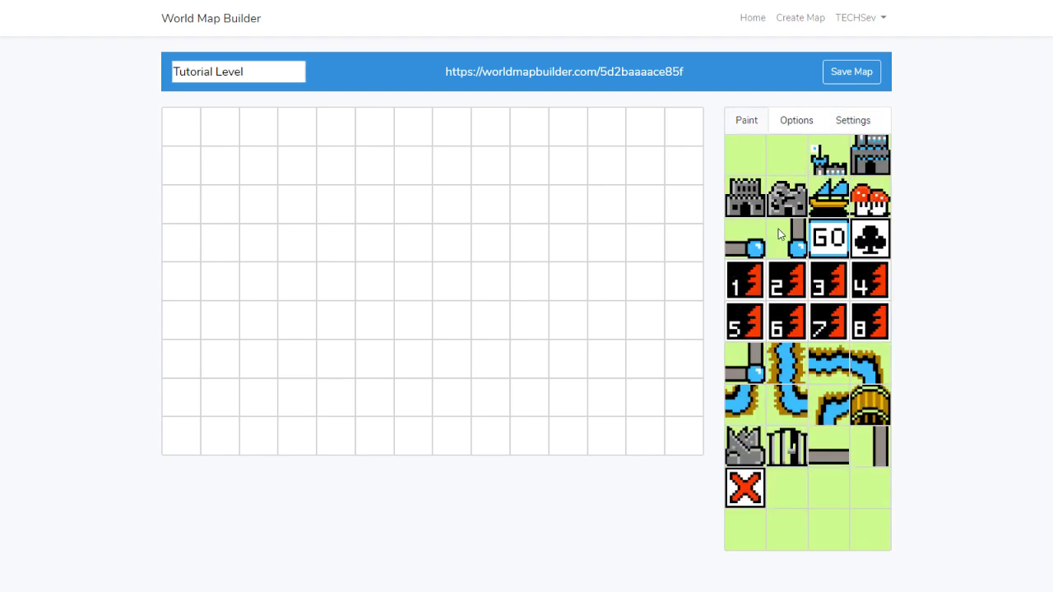
# Paint every grid cell with grass, column by column and row by row
pyautogui.moveTo(181, 128); pyautogui.dragTo(159, 366)
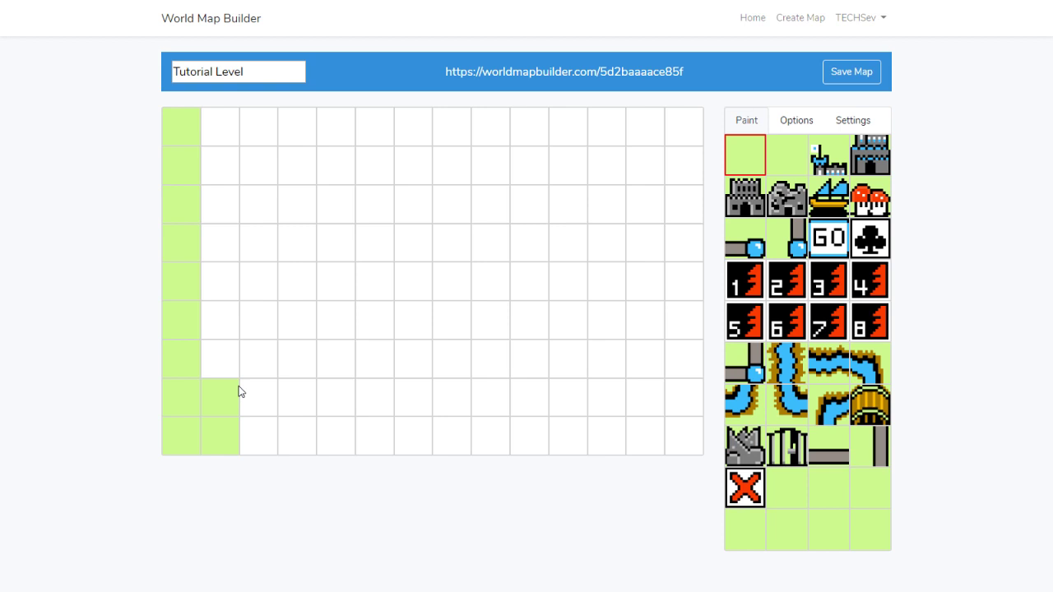
pyautogui.moveTo(238, 392); pyautogui.dragTo(231, 123)
pyautogui.moveTo(275, 407)
pyautogui.mouseDown()
pyautogui.moveTo(688, 423)
pyautogui.moveTo(331, 400)
pyautogui.moveTo(297, 376)
pyautogui.mouseUp()
pyautogui.moveTo(574, 367)
pyautogui.mouseDown()
pyautogui.moveTo(528, 318)
pyautogui.moveTo(320, 334)
pyautogui.moveTo(291, 269)
pyautogui.mouseUp()
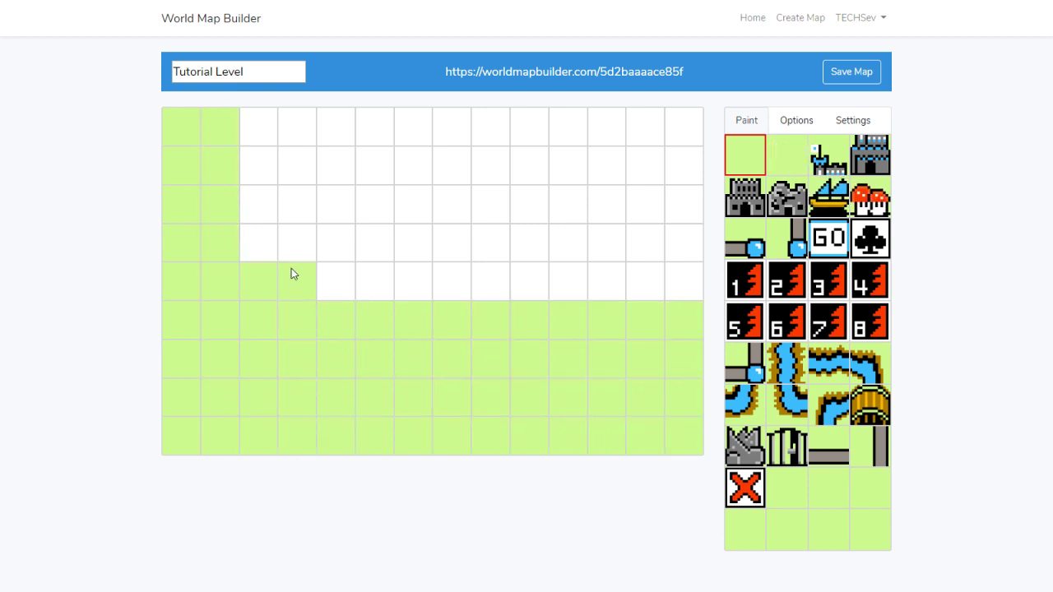
pyautogui.moveTo(263, 132)
pyautogui.mouseDown()
pyautogui.moveTo(660, 123)
pyautogui.moveTo(693, 173)
pyautogui.moveTo(227, 173)
pyautogui.moveTo(328, 240)
pyautogui.mouseUp()
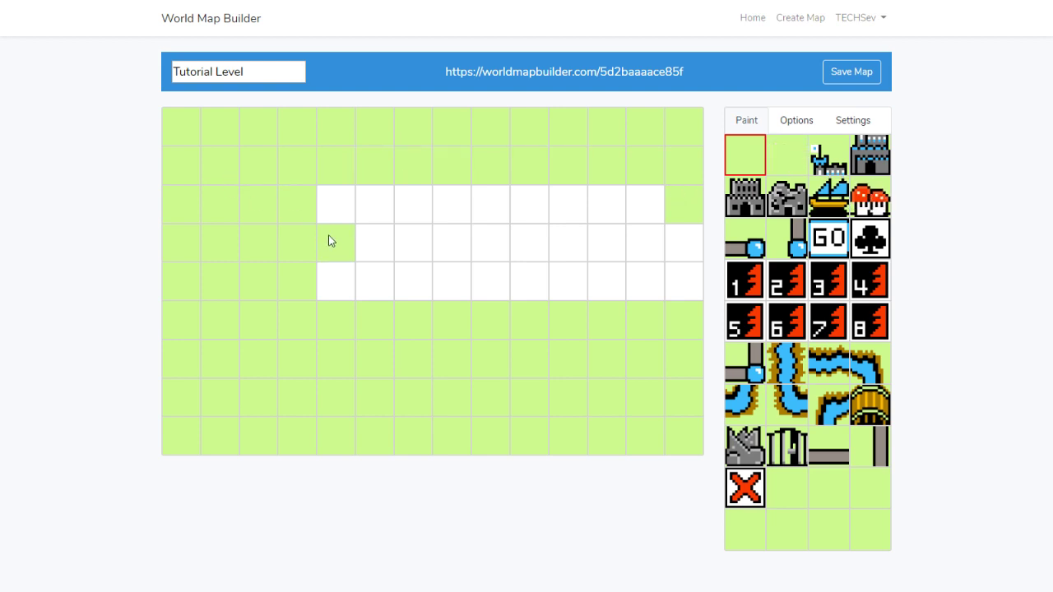
pyautogui.moveTo(578, 272); pyautogui.dragTo(528, 269)
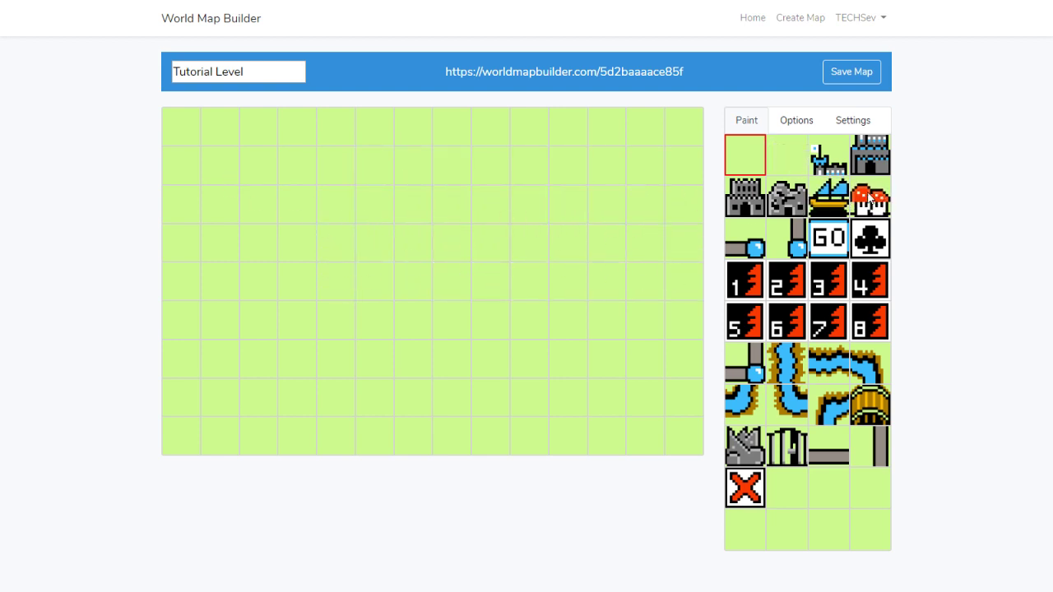
# Line the top, right side and bottom edges with mushroom tiles
pyautogui.moveTo(673, 137); pyautogui.dragTo(178, 129)
pyautogui.moveTo(538, 126)
pyautogui.mouseDown()
pyautogui.moveTo(675, 185)
pyautogui.moveTo(676, 301)
pyautogui.moveTo(657, 397)
pyautogui.moveTo(687, 432)
pyautogui.moveTo(669, 417)
pyautogui.moveTo(439, 446)
pyautogui.moveTo(320, 430)
pyautogui.moveTo(272, 437)
pyautogui.moveTo(206, 418)
pyautogui.moveTo(181, 168)
pyautogui.mouseUp()
pyautogui.moveTo(220, 206); pyautogui.dragTo(220, 169)
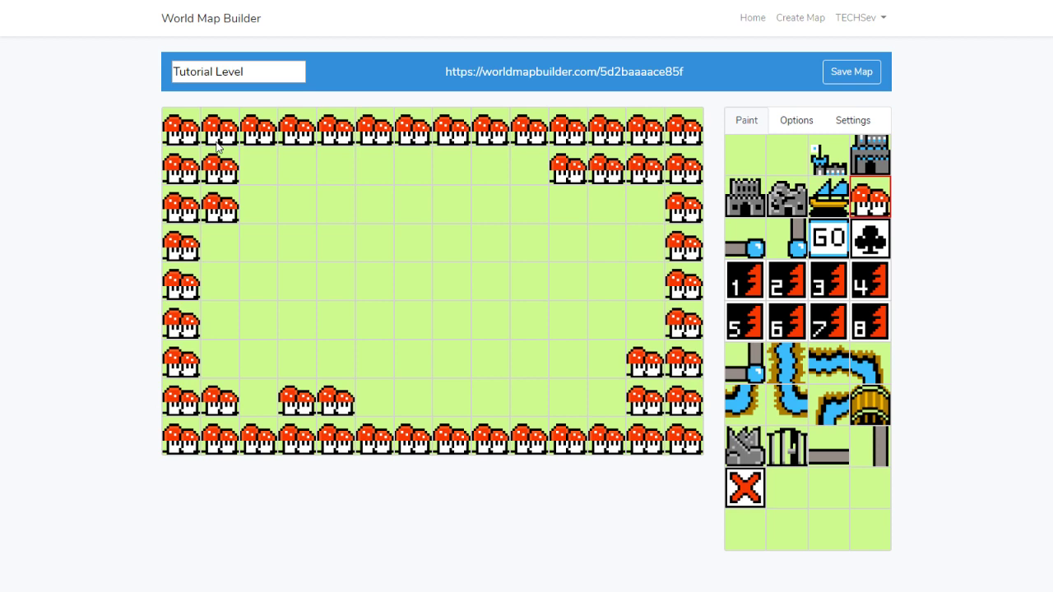
# Place the GO start tile and run a horizontal road rightward from it
pyautogui.click(816, 242)
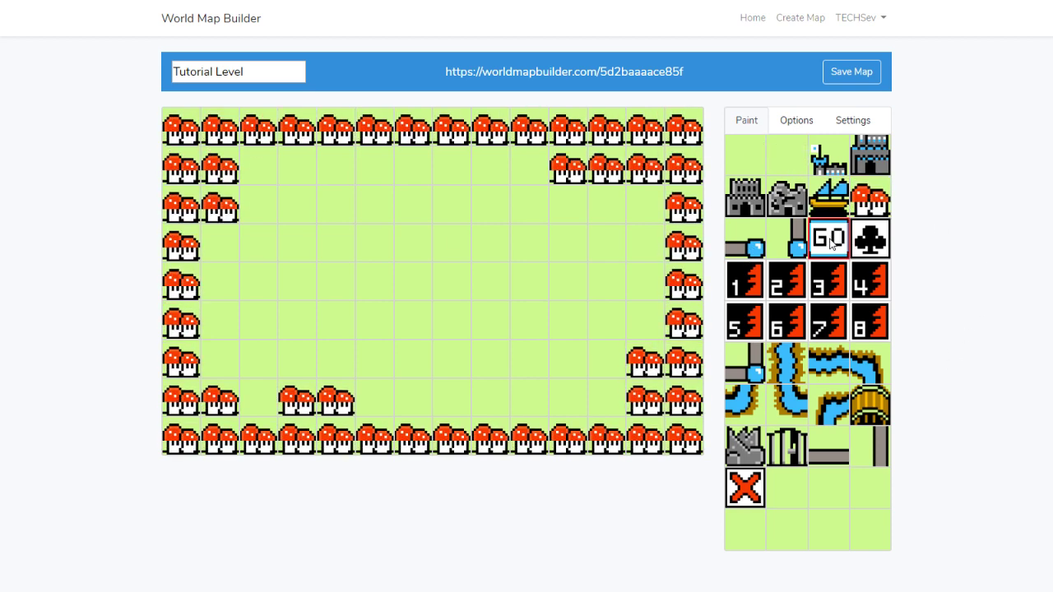
pyautogui.click(298, 282)
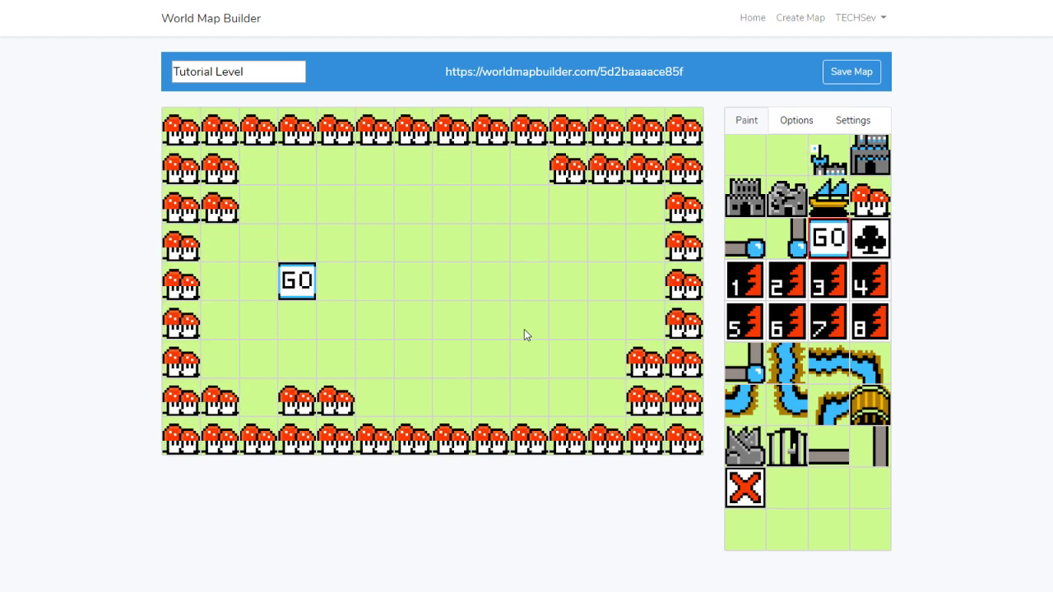
pyautogui.click(828, 446)
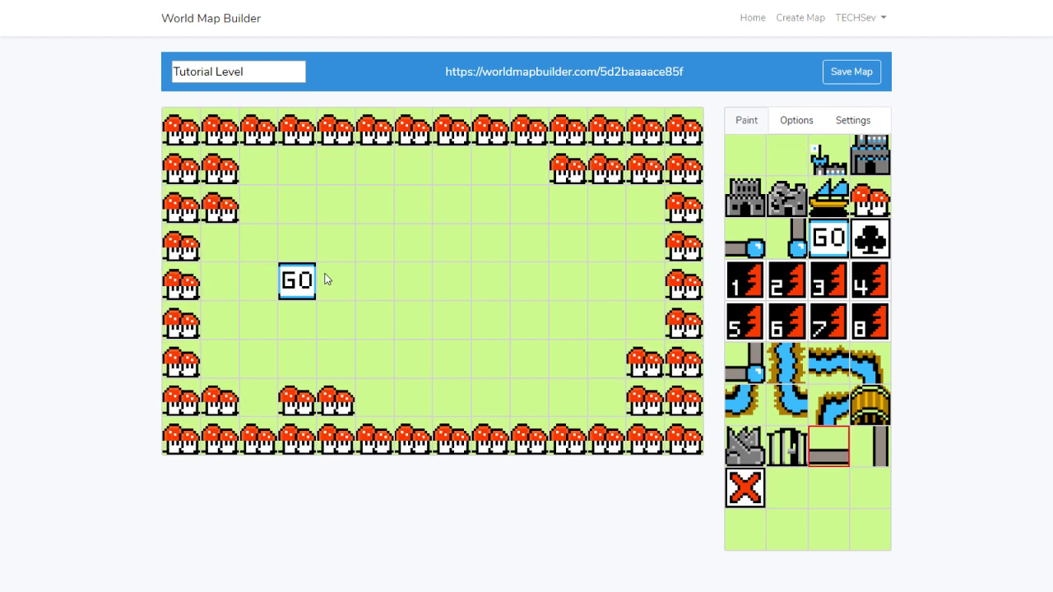
pyautogui.moveTo(327, 282); pyautogui.dragTo(541, 290)
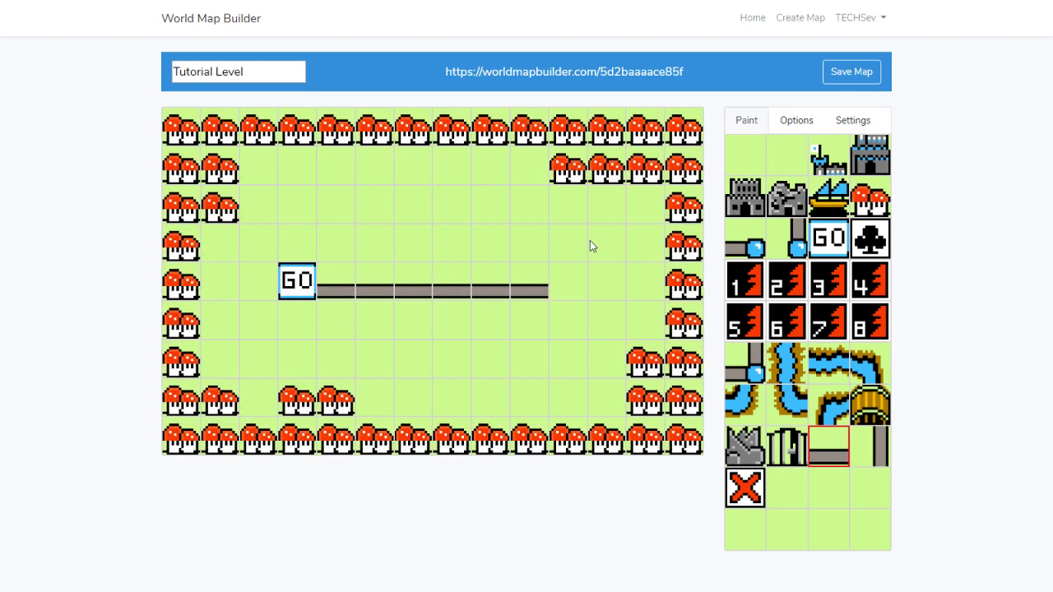
pyautogui.click(567, 288)
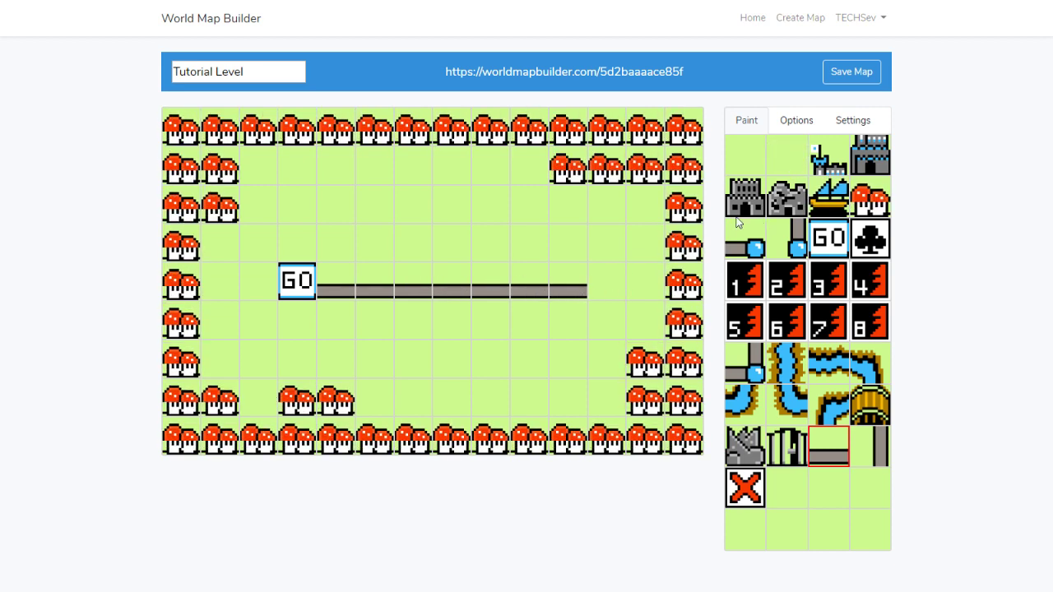
# Put the castle at the road's end with a flag above, then grass beside it
pyautogui.click(744, 198)
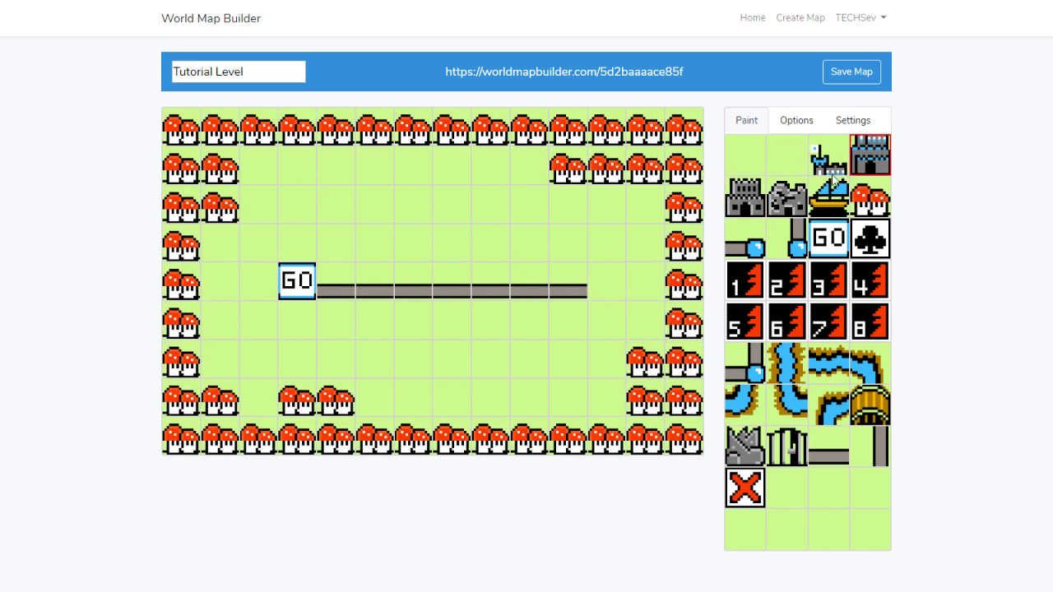
pyautogui.click(610, 285)
pyautogui.click(610, 243)
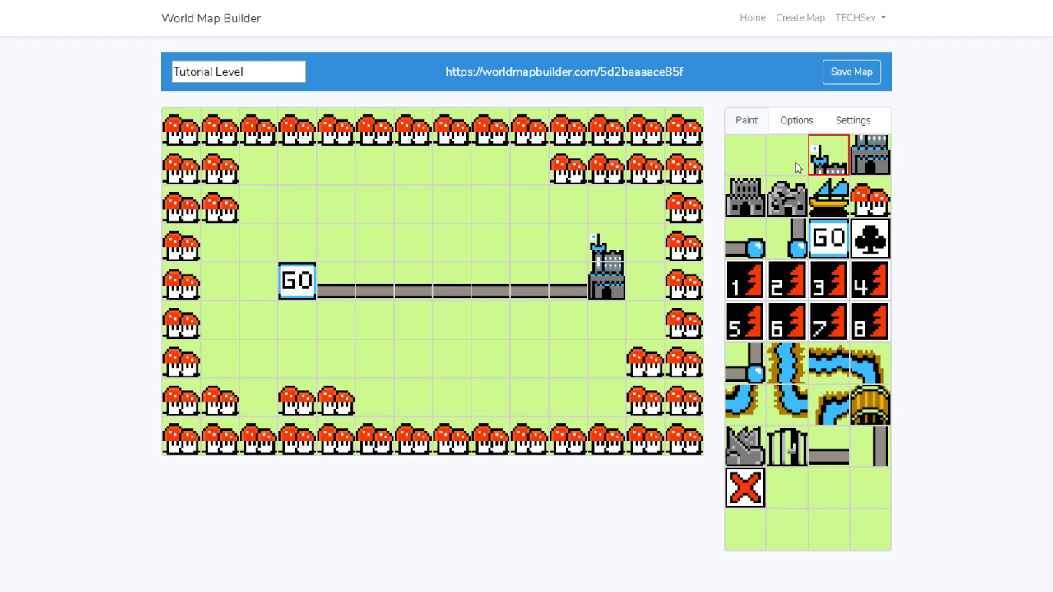
pyautogui.click(787, 154)
pyautogui.click(568, 242)
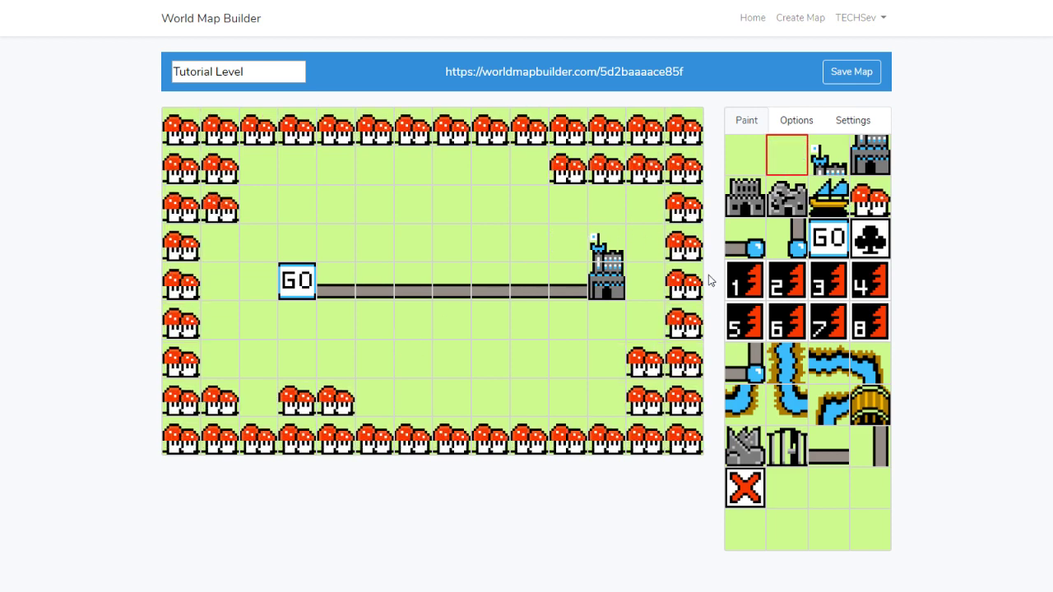
# Place level tiles 1, 2 and 3 in order along the road
pyautogui.click(744, 279)
pyautogui.click(378, 292)
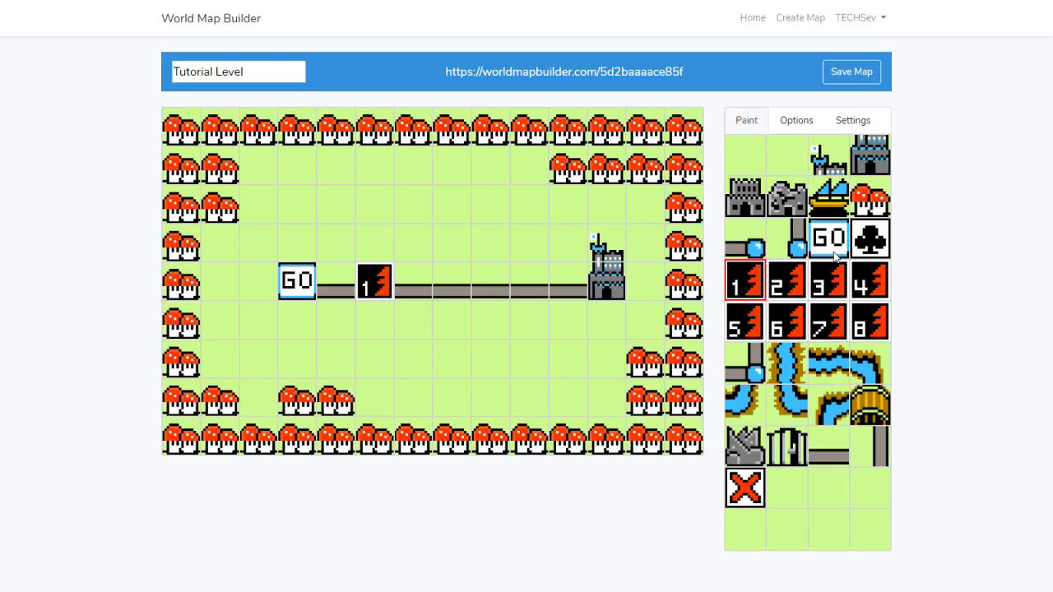
pyautogui.click(787, 280)
pyautogui.click(444, 290)
pyautogui.click(818, 282)
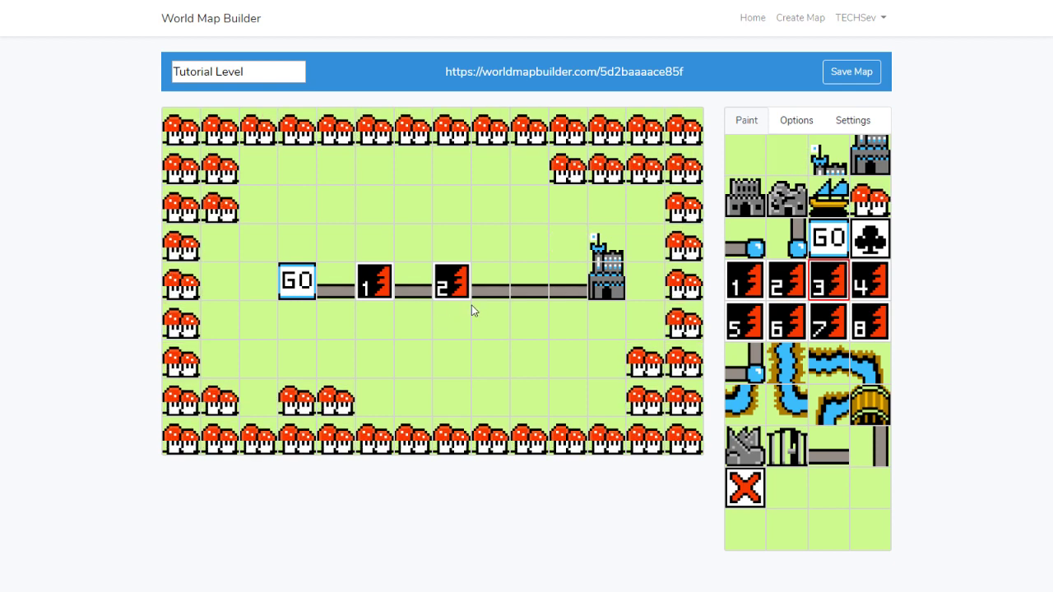
pyautogui.click(529, 284)
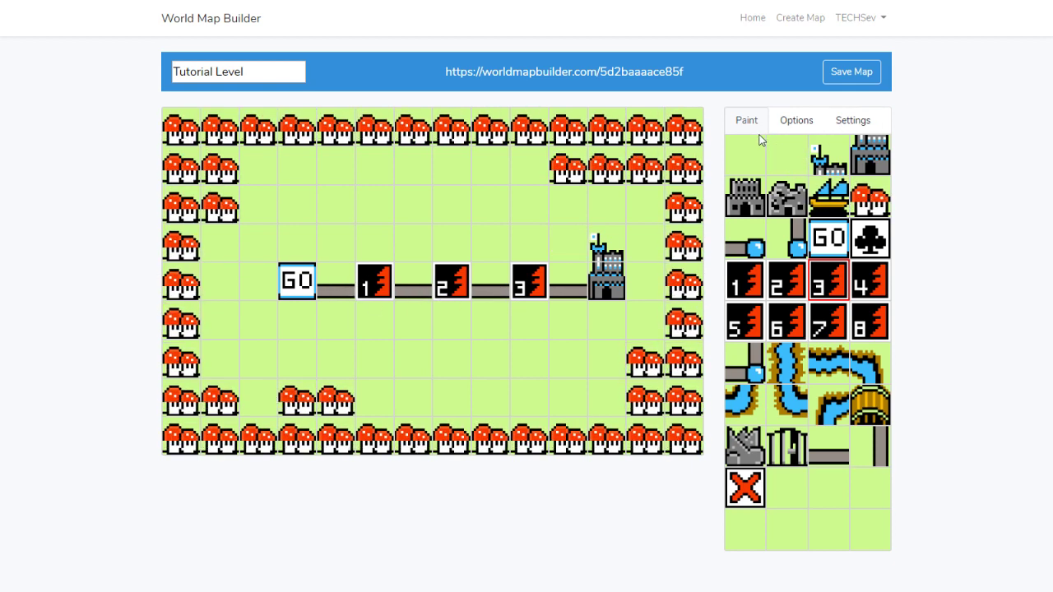
# Give level 1 the ID 'kdhfksdjfhdksj', save the map, and open it in the viewer
pyautogui.click(788, 120)
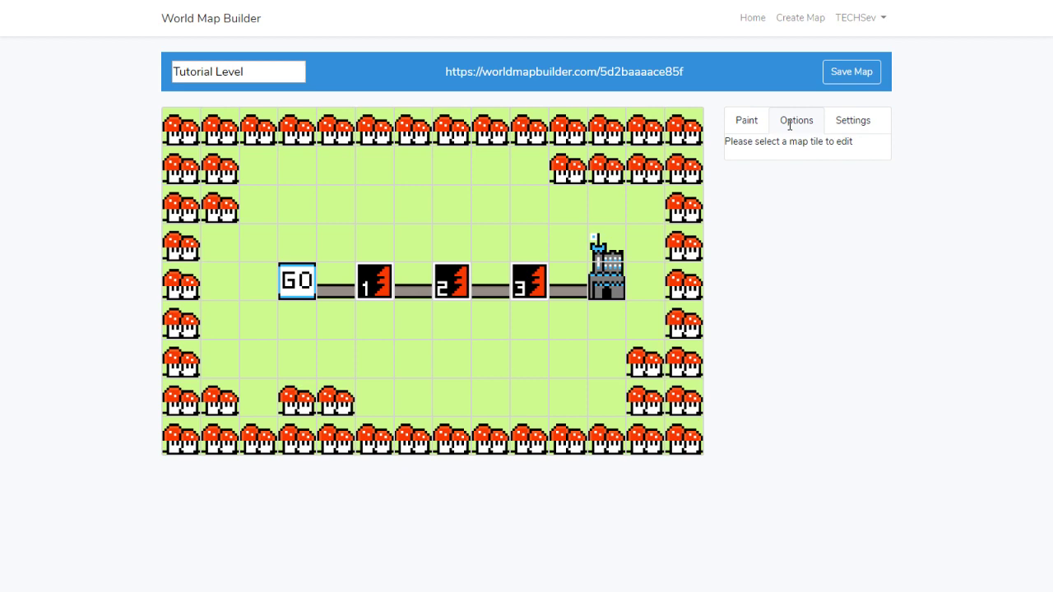
pyautogui.click(374, 281)
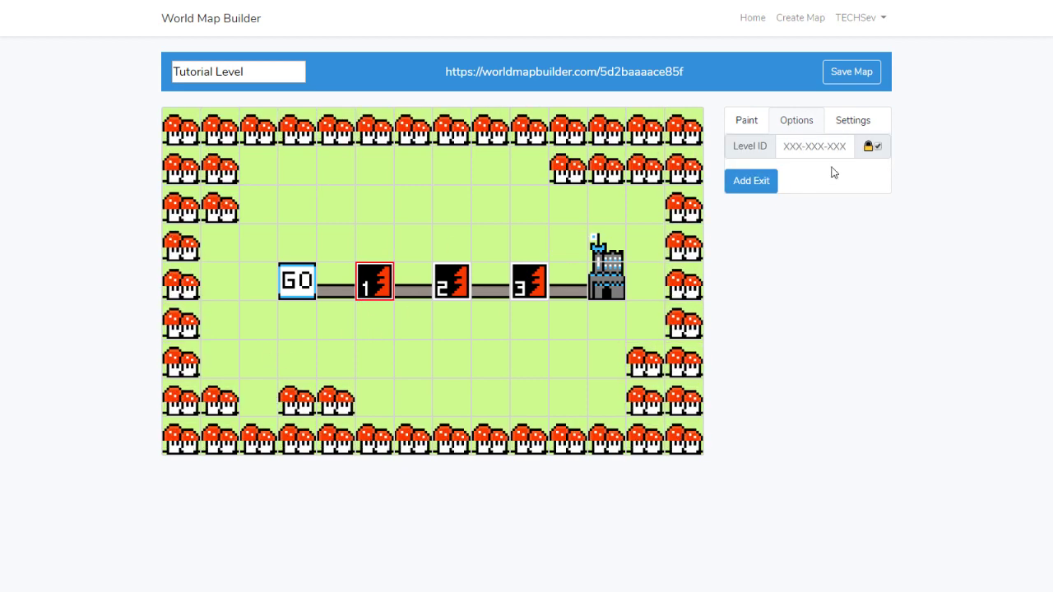
pyautogui.click(787, 146)
pyautogui.write('kdhfksdjfhdksj')
pyautogui.click(823, 216)
pyautogui.click(850, 74)
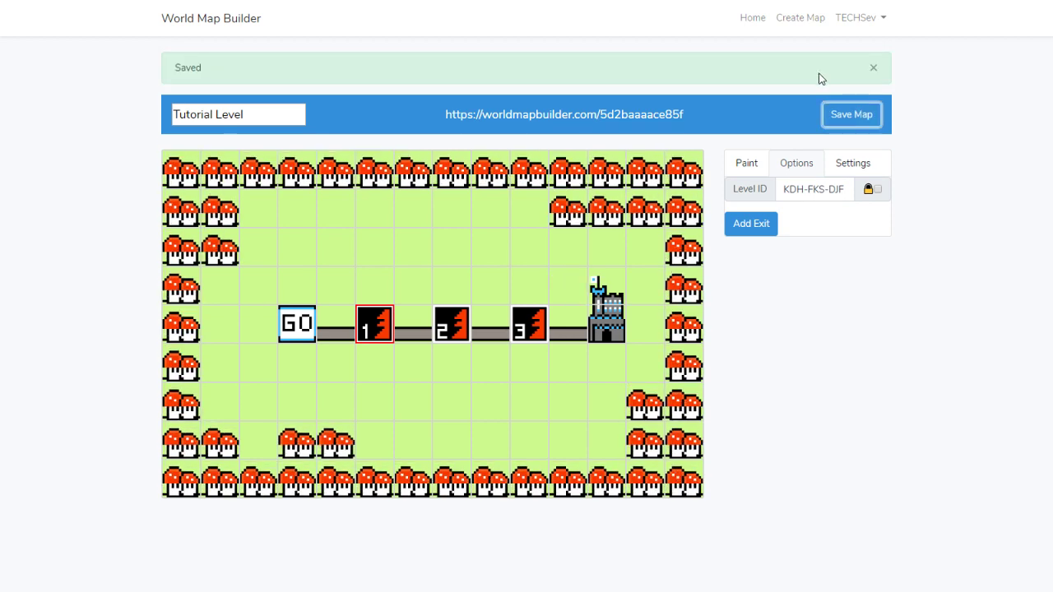
pyautogui.click(541, 114)
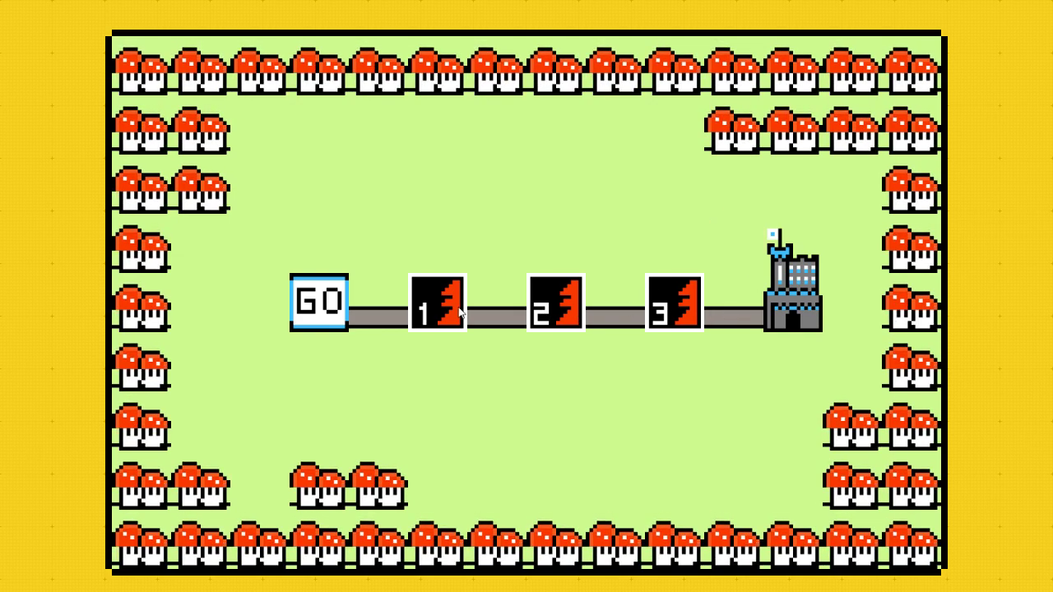
# Open level 1's exit-code prompt in the viewer, close it, and exit full screen with Esc
pyautogui.click(434, 300)
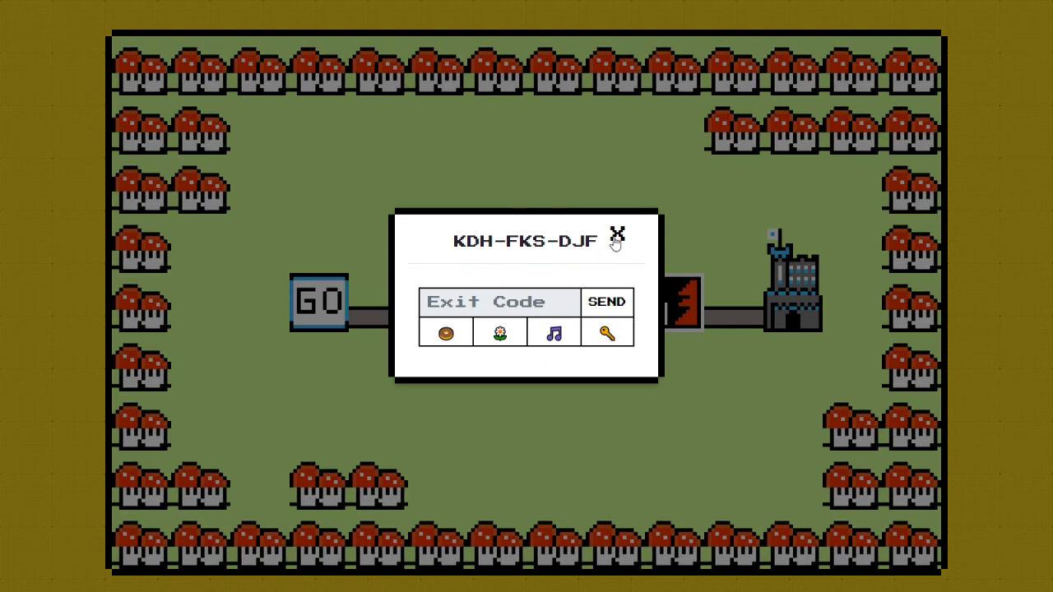
pyautogui.click(616, 237)
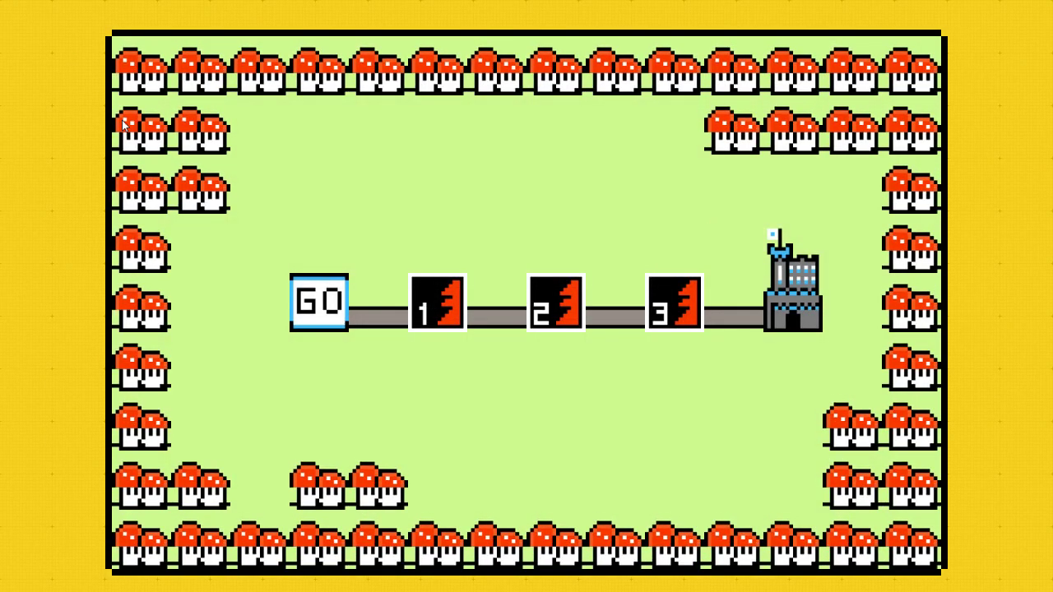
pyautogui.press('Escape')
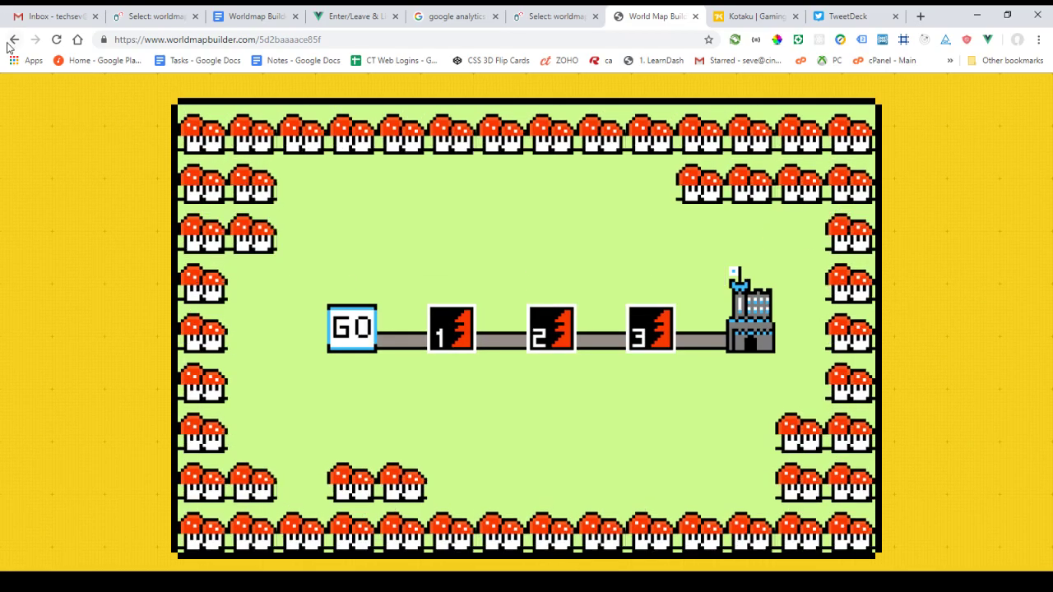
# Reload the saved Tutorial Level map full screen and give level 2 ID 987629832, unlocked
pyautogui.click(14, 40)
pyautogui.click(57, 41)
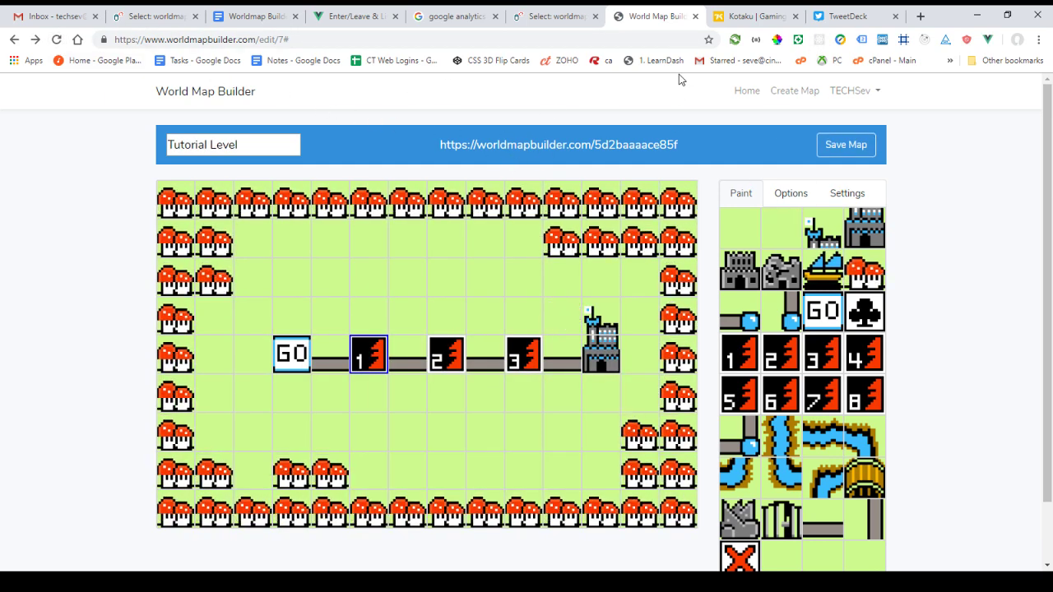
pyautogui.press('F11')
pyautogui.click(444, 286)
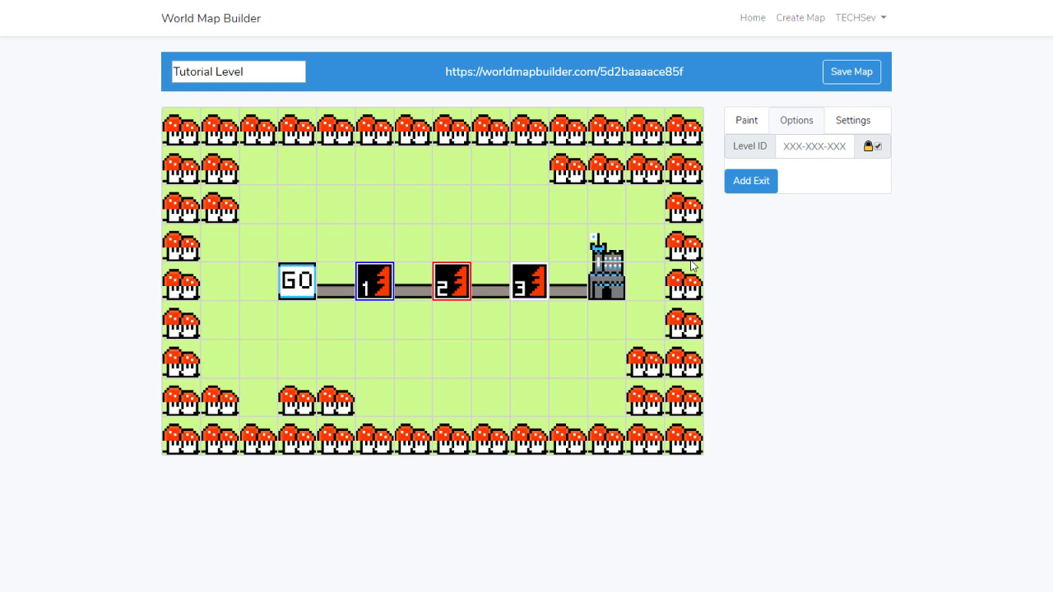
pyautogui.click(794, 146)
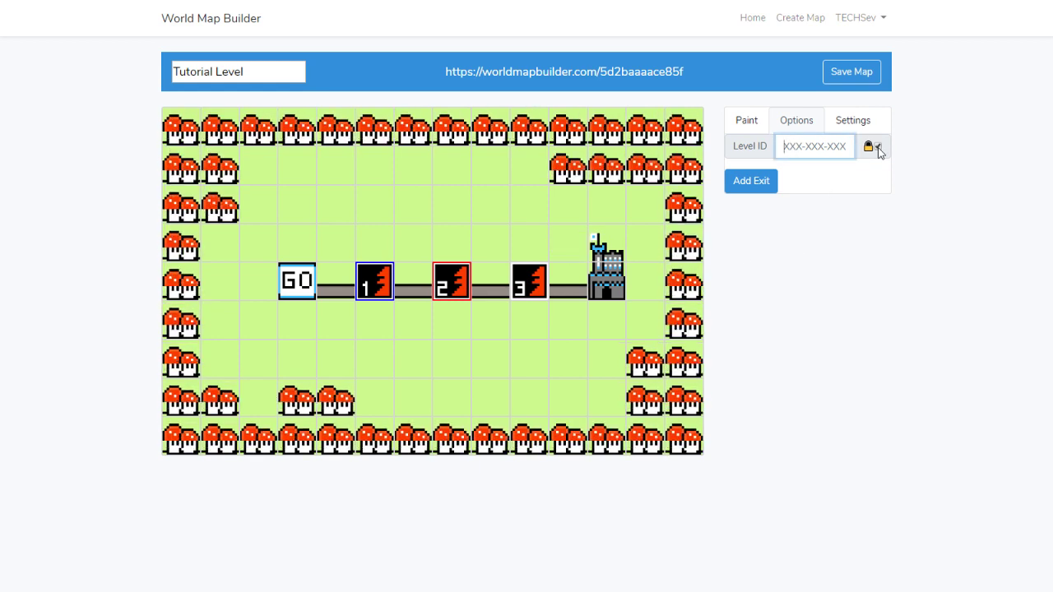
pyautogui.write('987629832')
pyautogui.click(845, 178)
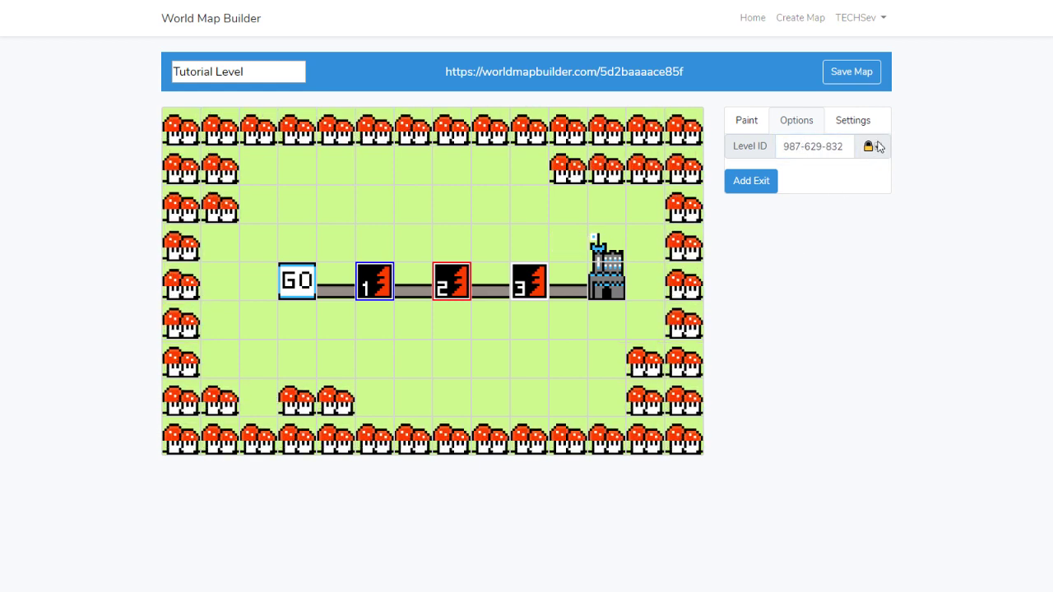
pyautogui.click(876, 146)
# Give level 3 the ID 349-083-749 and unlock it
pyautogui.click(805, 148)
pyautogui.write('349-083-749')
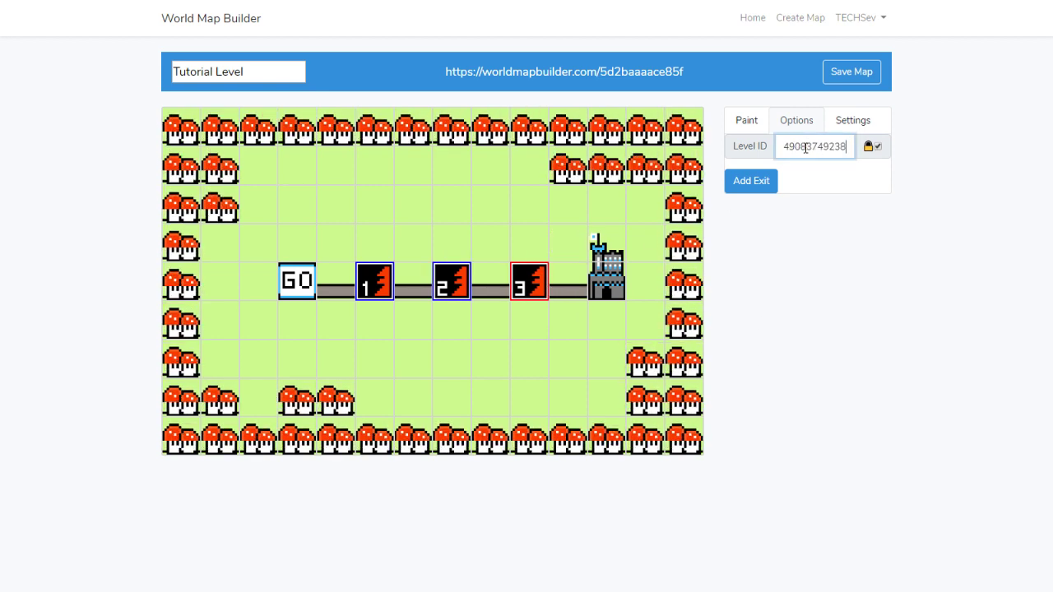
pyautogui.click(877, 146)
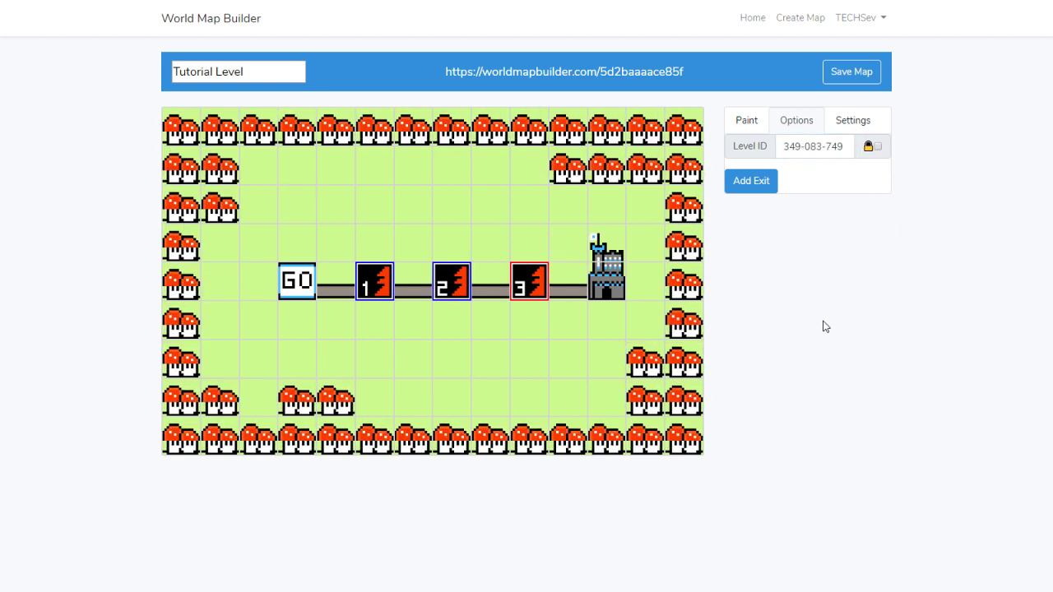
pyautogui.click(606, 284)
pyautogui.click(812, 146)
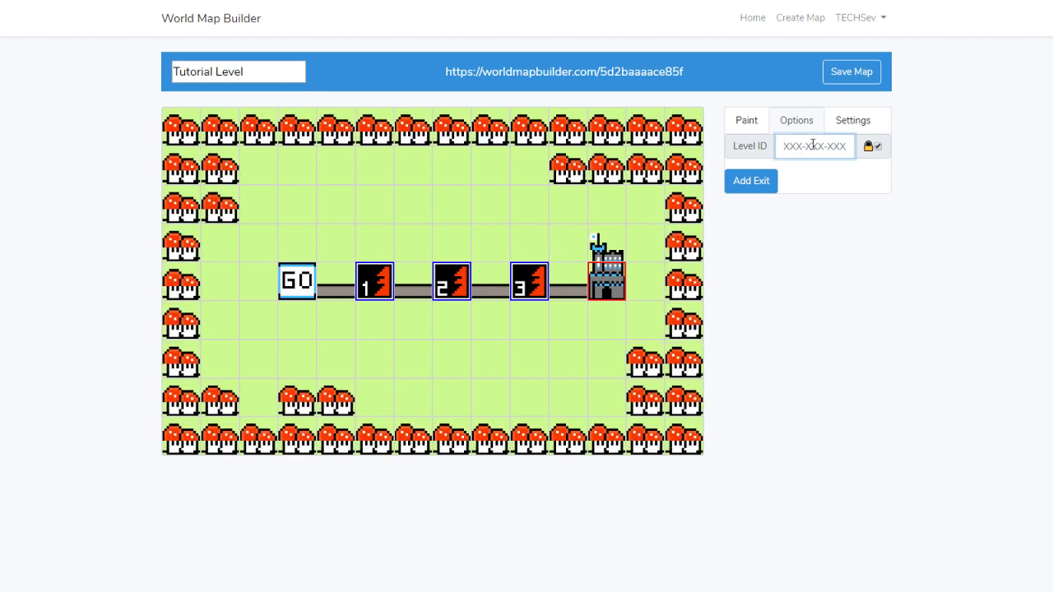
pyautogui.write('97634324234')
pyautogui.click(876, 147)
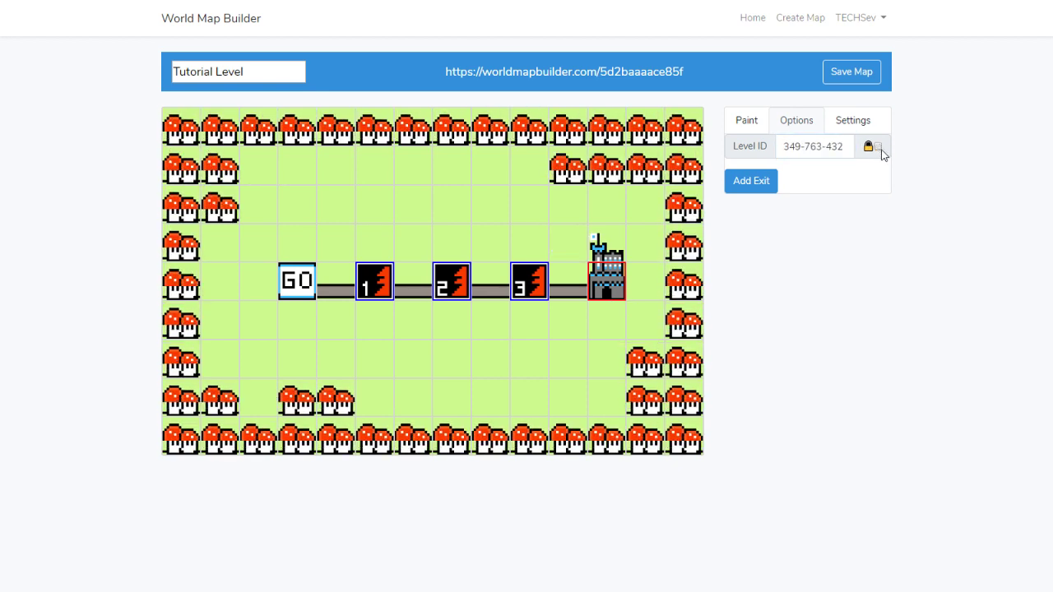
pyautogui.click(851, 72)
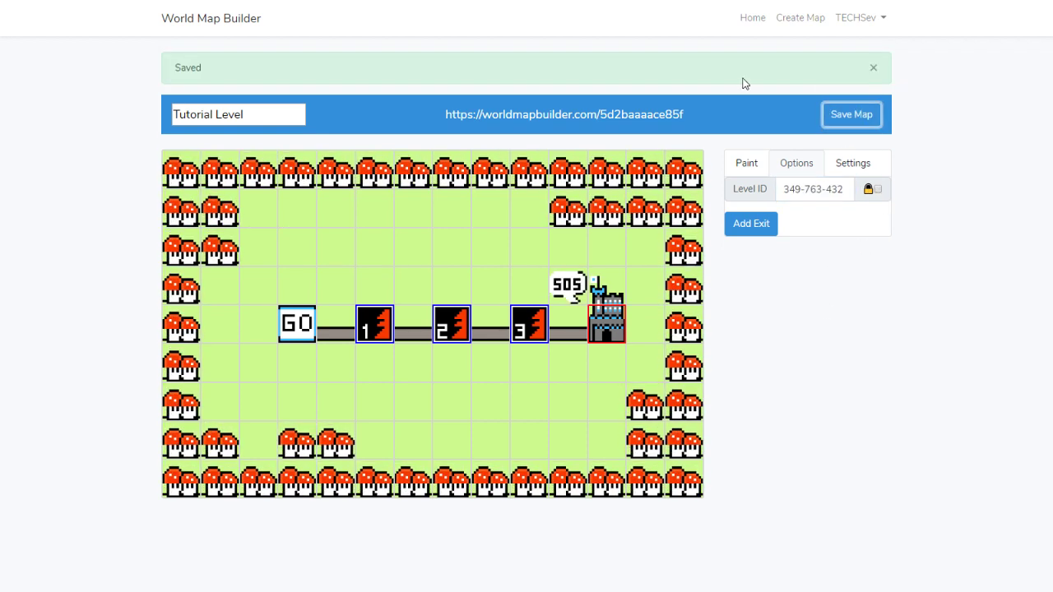
pyautogui.click(590, 115)
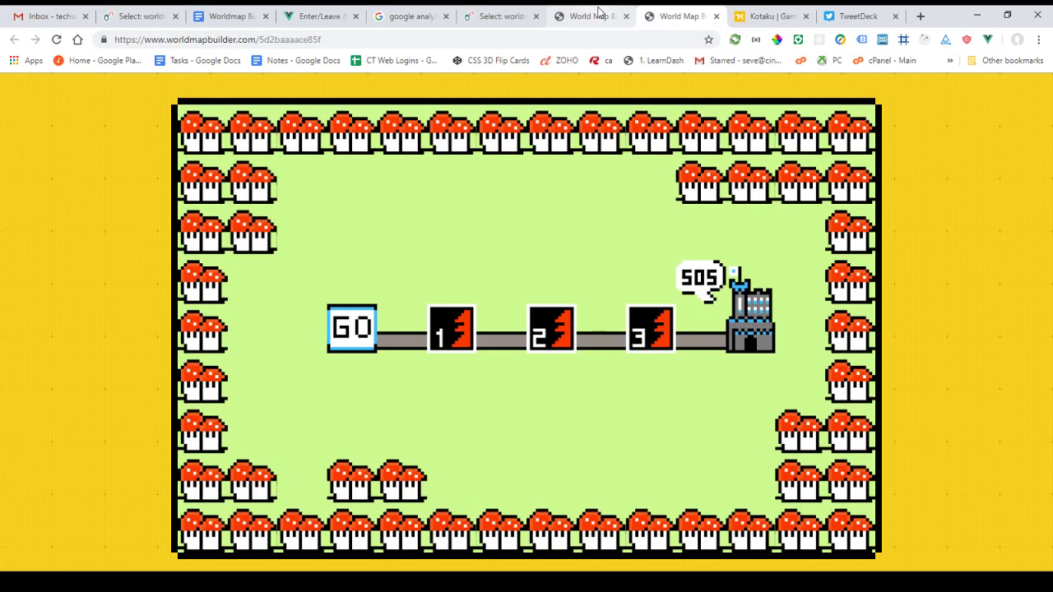
pyautogui.press('F11')
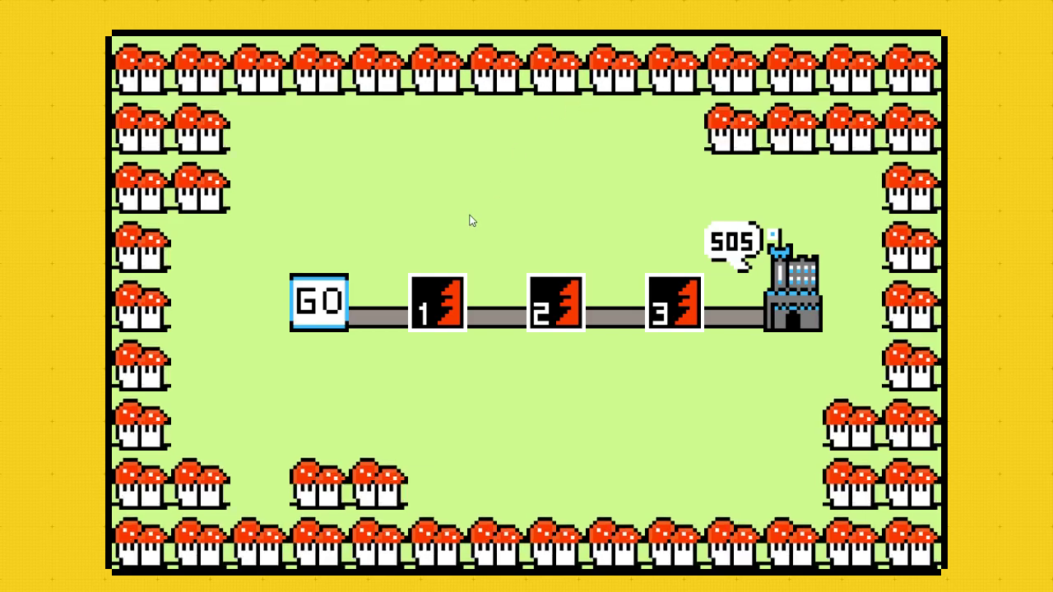
pyautogui.click(437, 286)
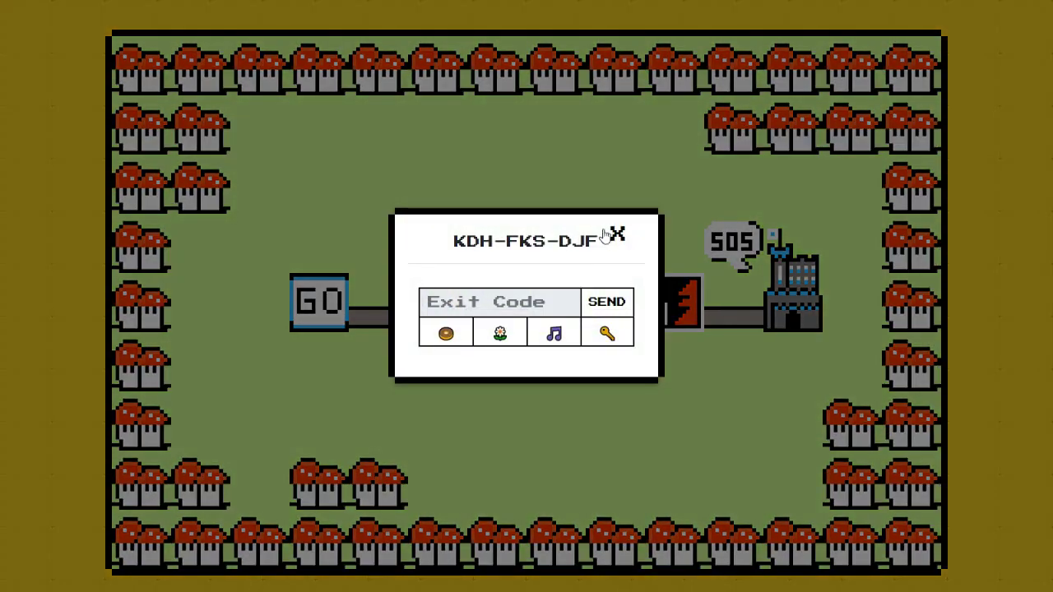
pyautogui.click(617, 234)
pyautogui.click(578, 298)
pyautogui.click(616, 233)
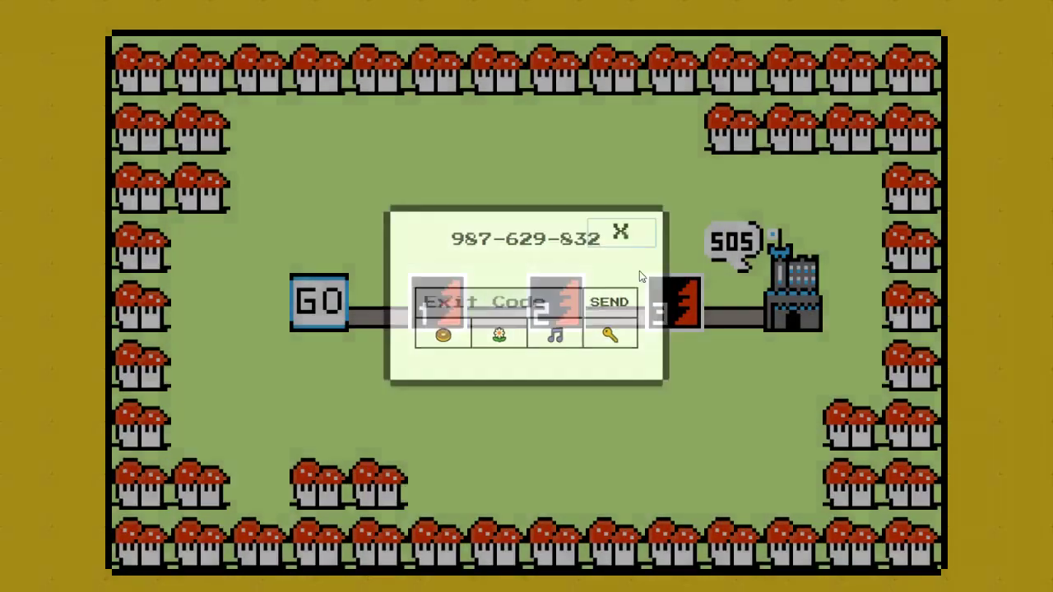
pyautogui.click(662, 296)
pyautogui.click(618, 234)
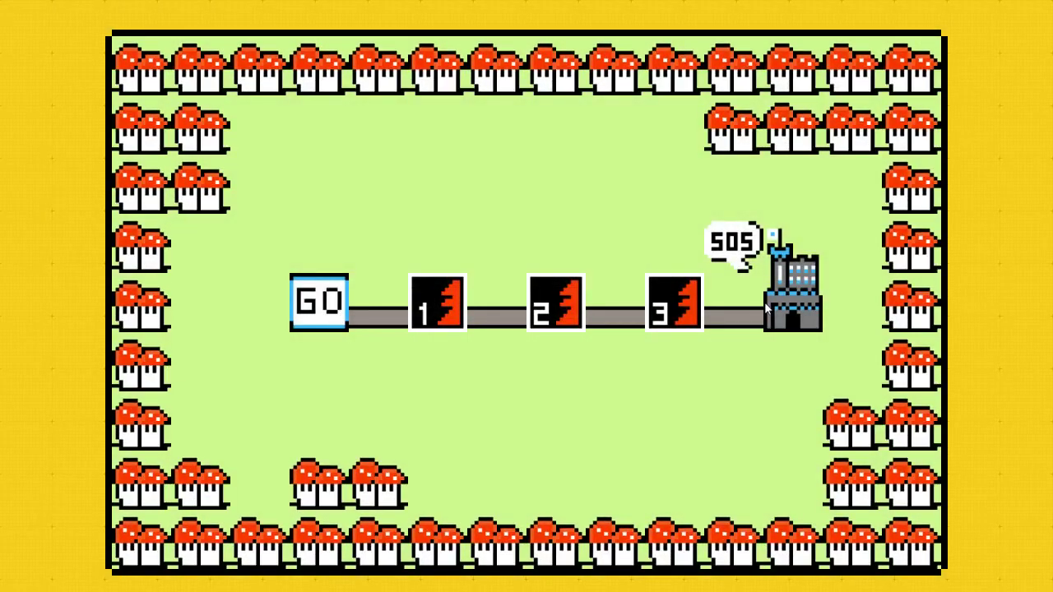
pyautogui.click(676, 301)
pyautogui.click(622, 233)
pyautogui.press('Escape')
pyautogui.click(598, 14)
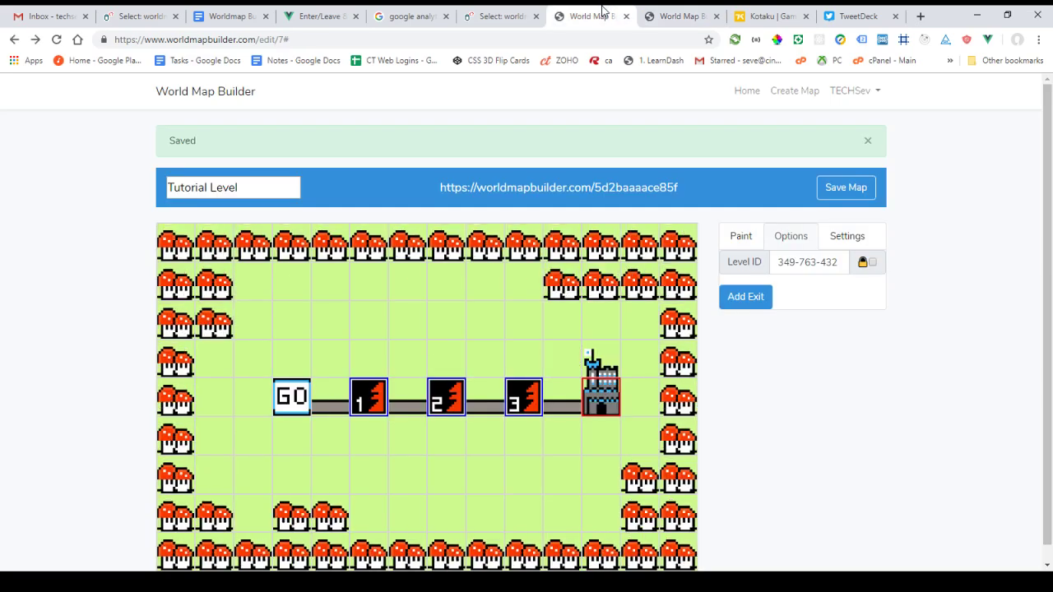
pyautogui.press('F11')
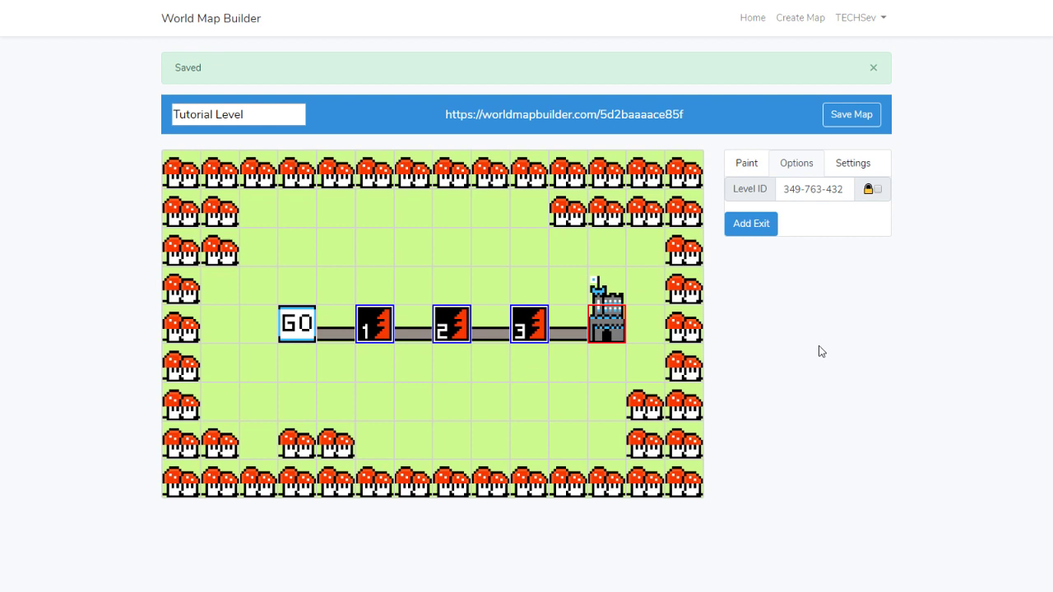
pyautogui.click(380, 316)
# Select level 1 and add a new exit to it
pyautogui.click(444, 333)
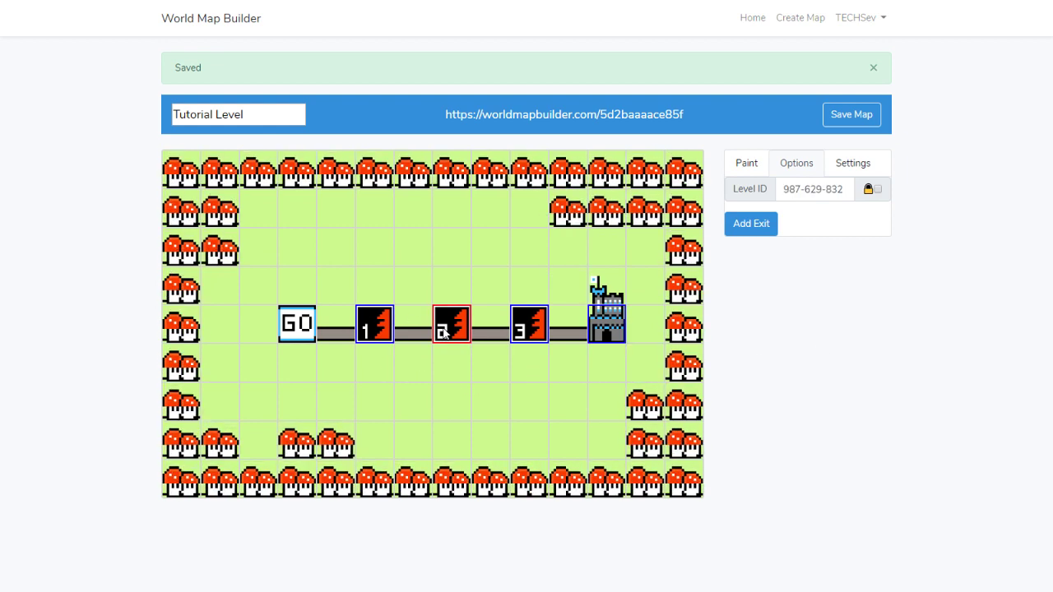
pyautogui.click(529, 323)
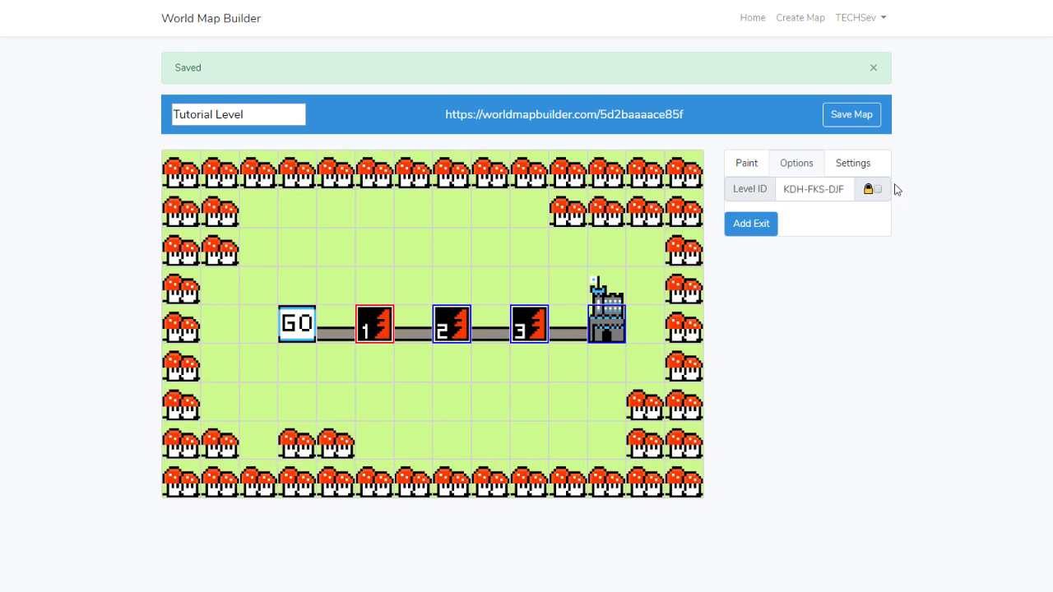
pyautogui.click(746, 227)
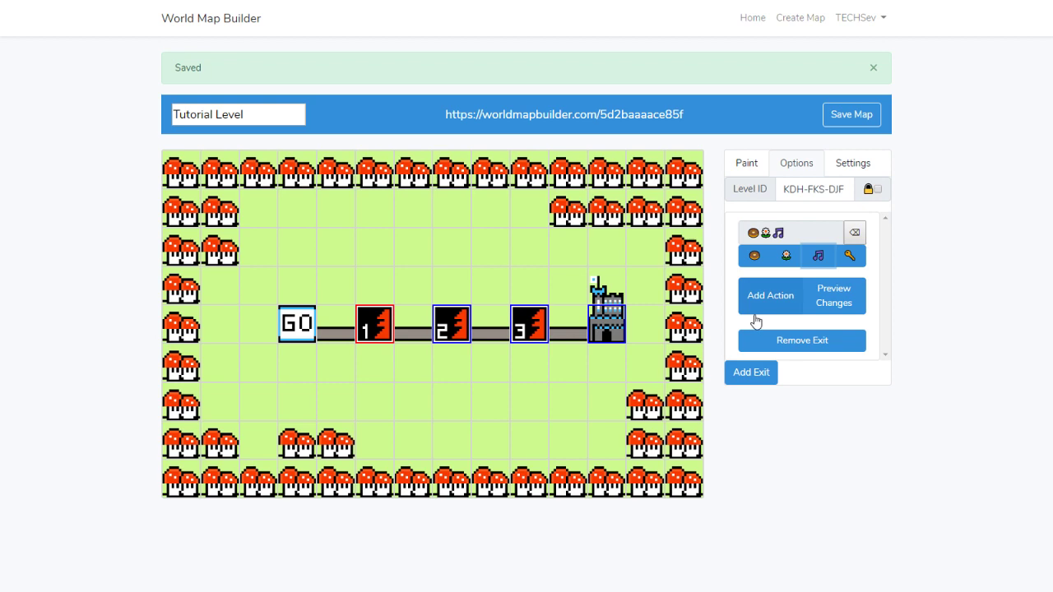
# Add an exit action targeting the level 2 tile at X:7 Y:4, then save
pyautogui.click(770, 296)
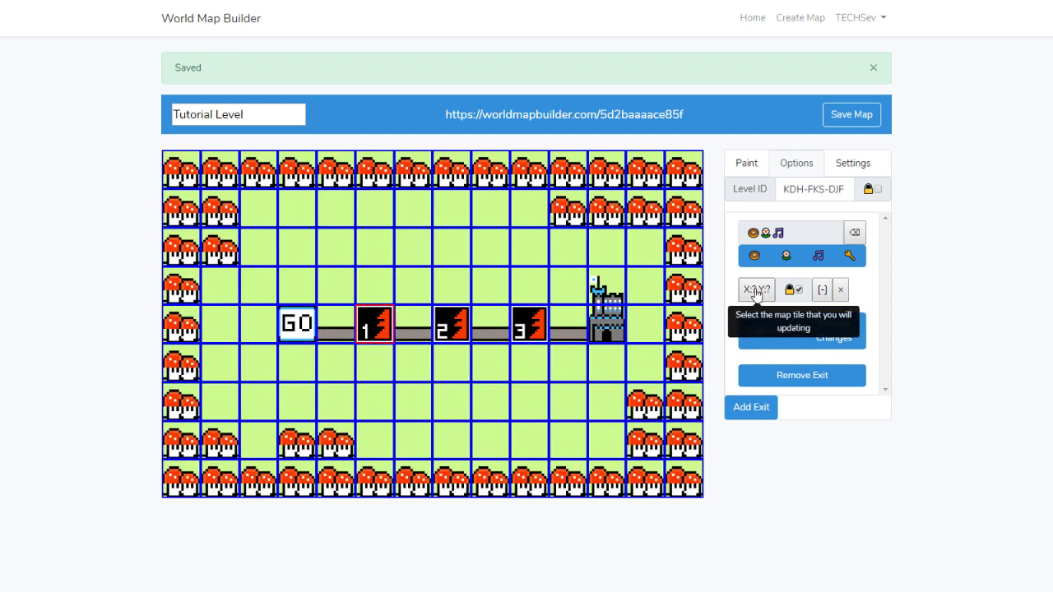
pyautogui.click(445, 333)
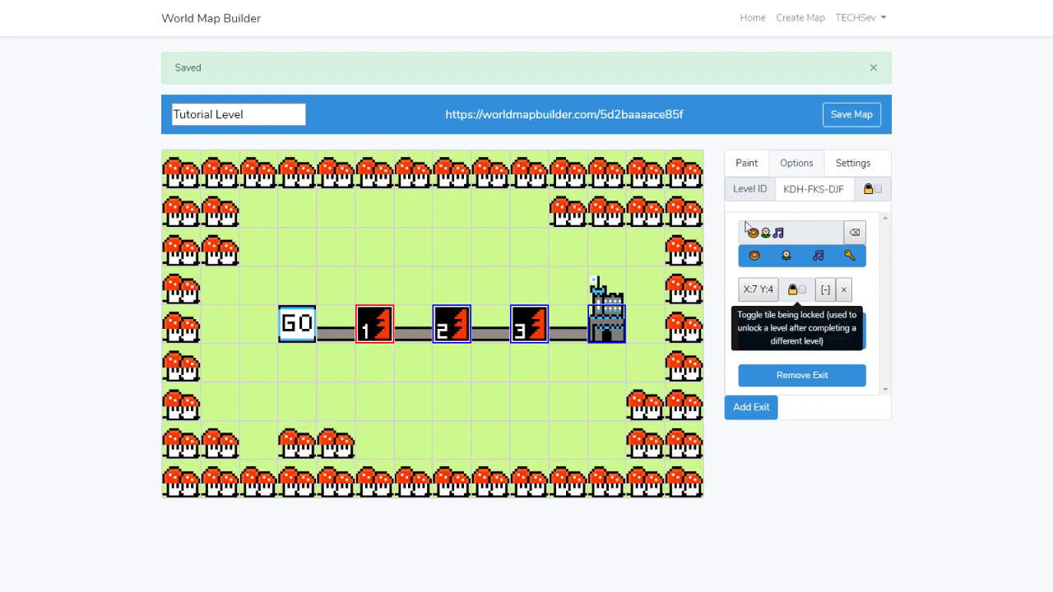
pyautogui.click(854, 115)
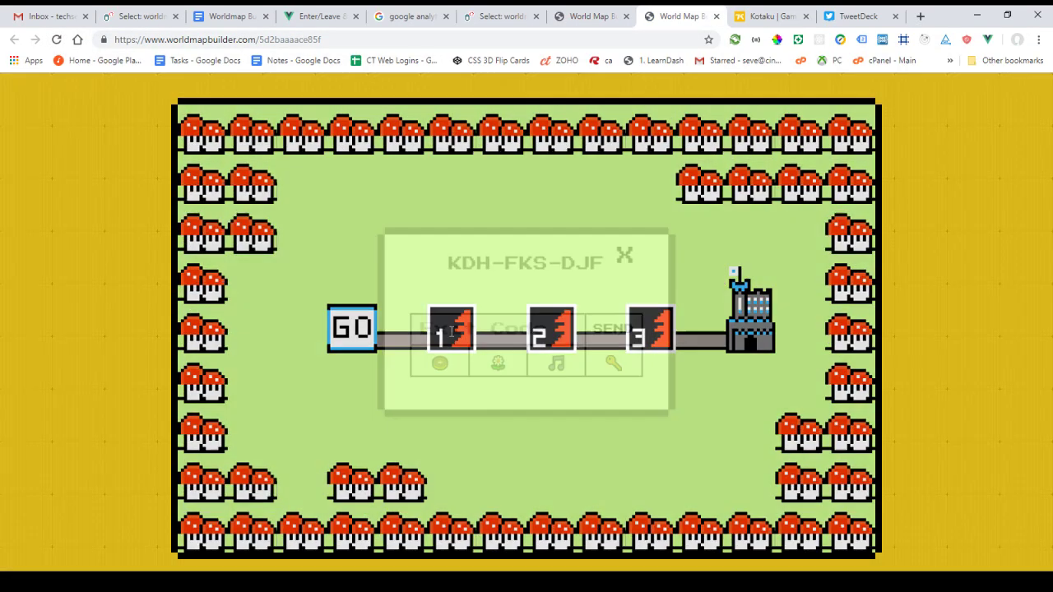
# In the map preview, enter and submit the donut, flower, music note exit code
pyautogui.click(567, 15)
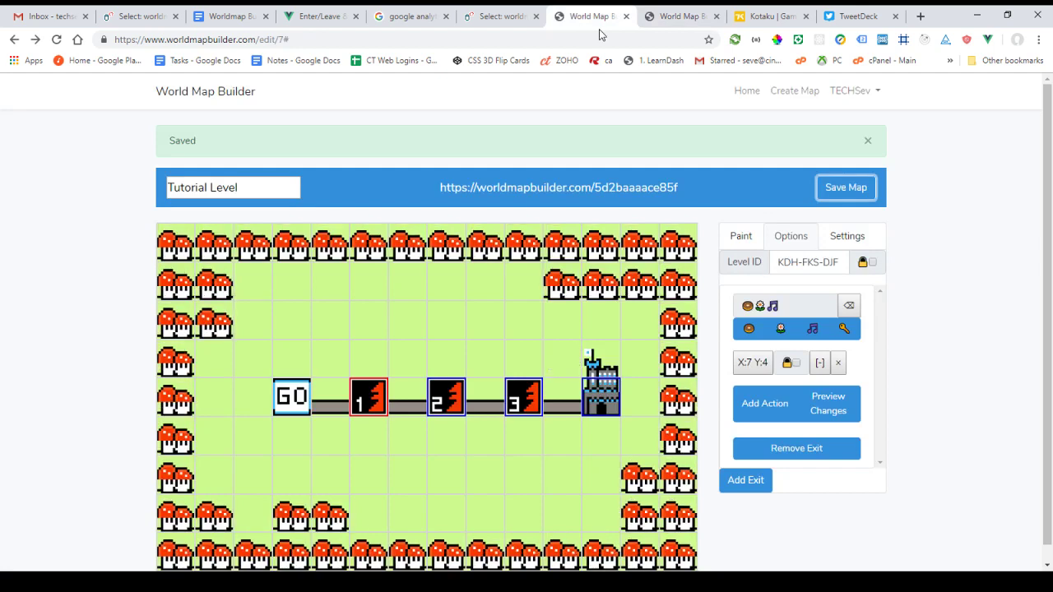
pyautogui.click(646, 16)
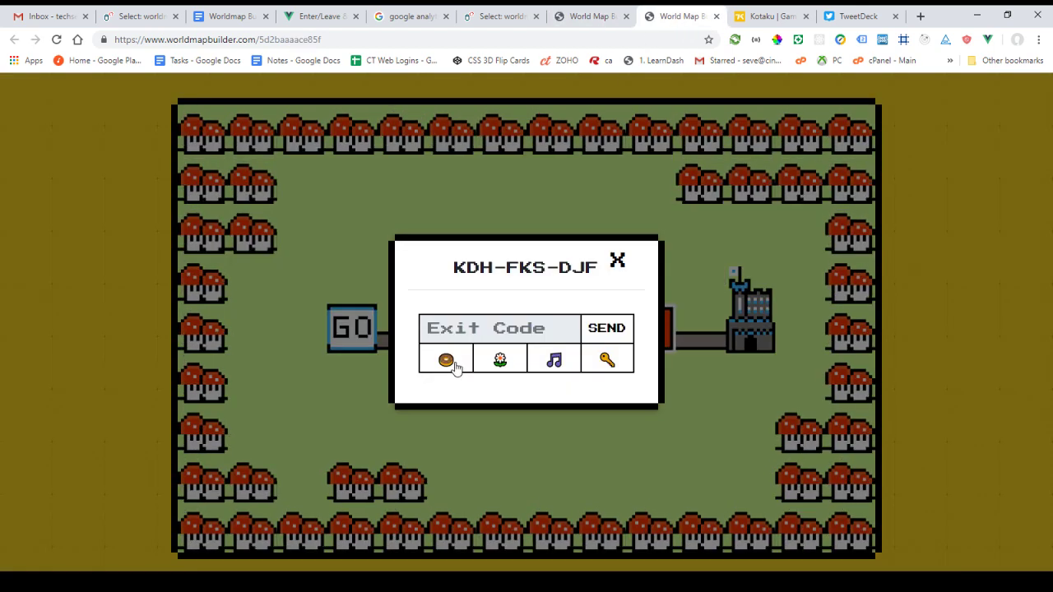
pyautogui.click(445, 361)
pyautogui.click(500, 362)
pyautogui.click(553, 362)
pyautogui.click(606, 328)
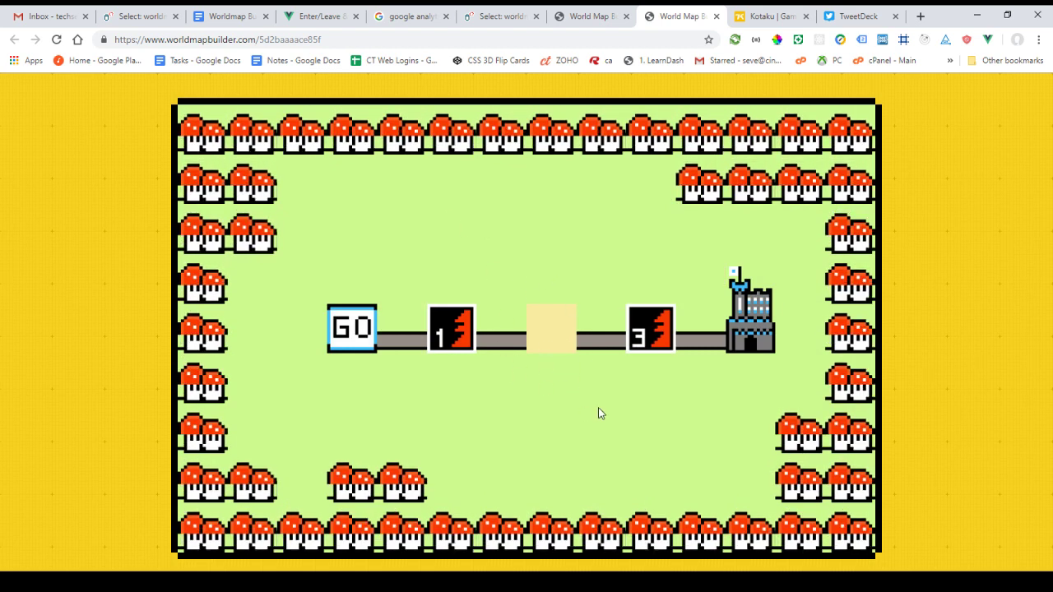
# Set a level tile as the exit action's replacement and save the map
pyautogui.click(576, 16)
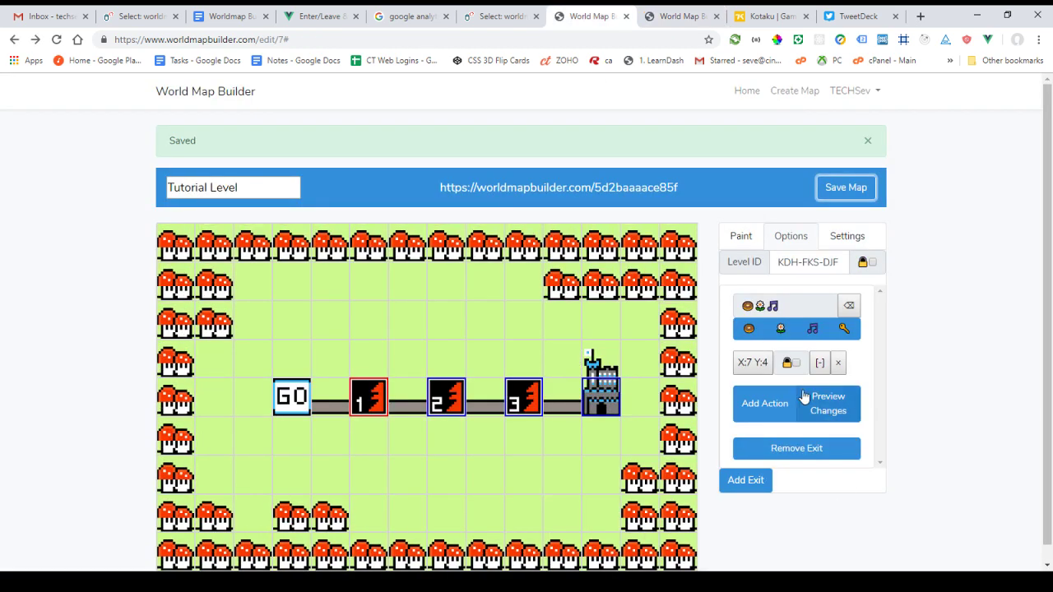
pyautogui.click(819, 362)
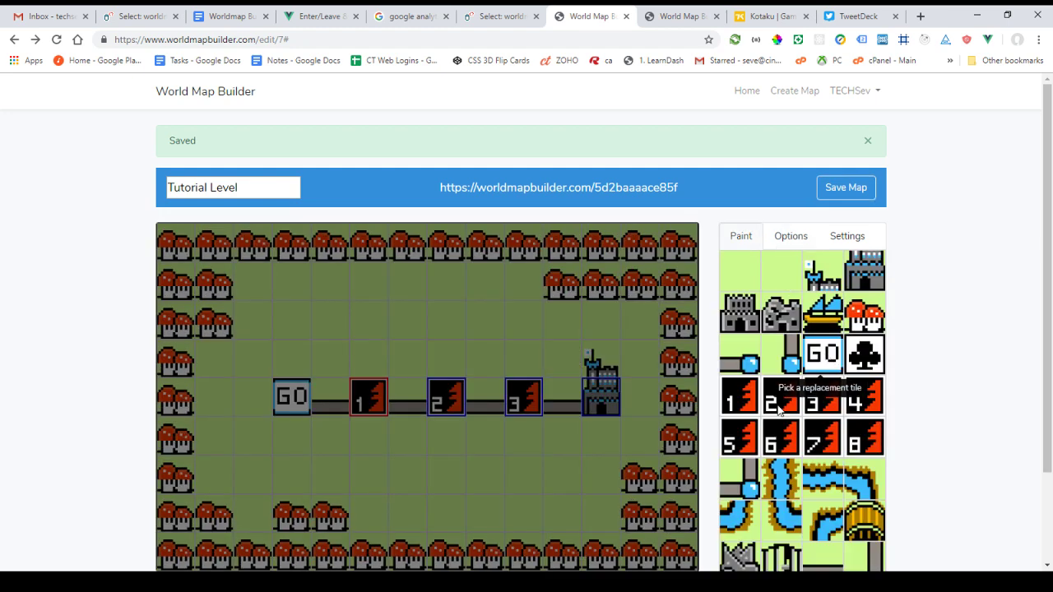
pyautogui.click(779, 397)
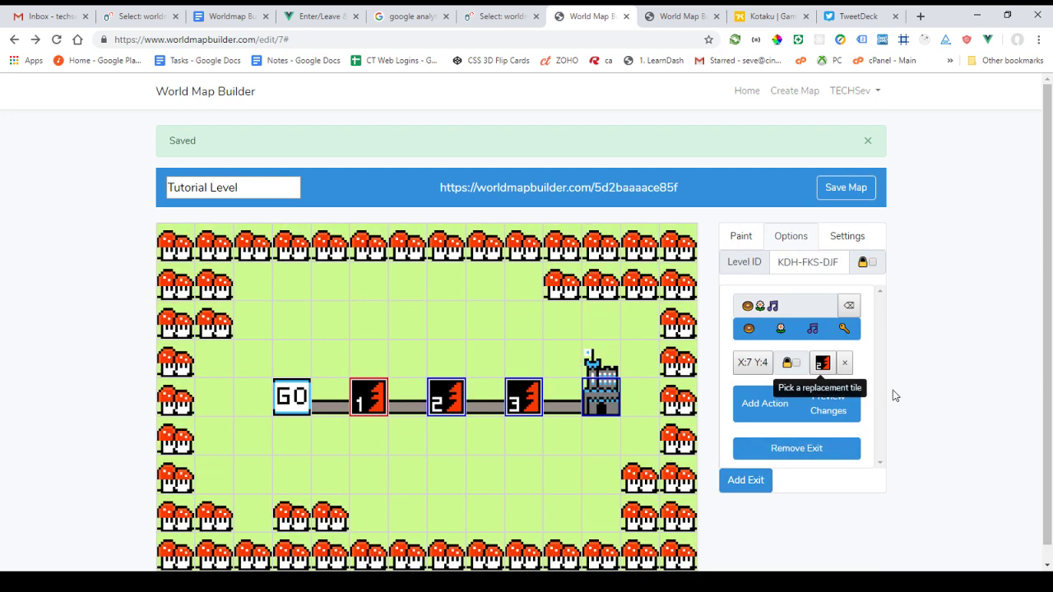
pyautogui.click(831, 191)
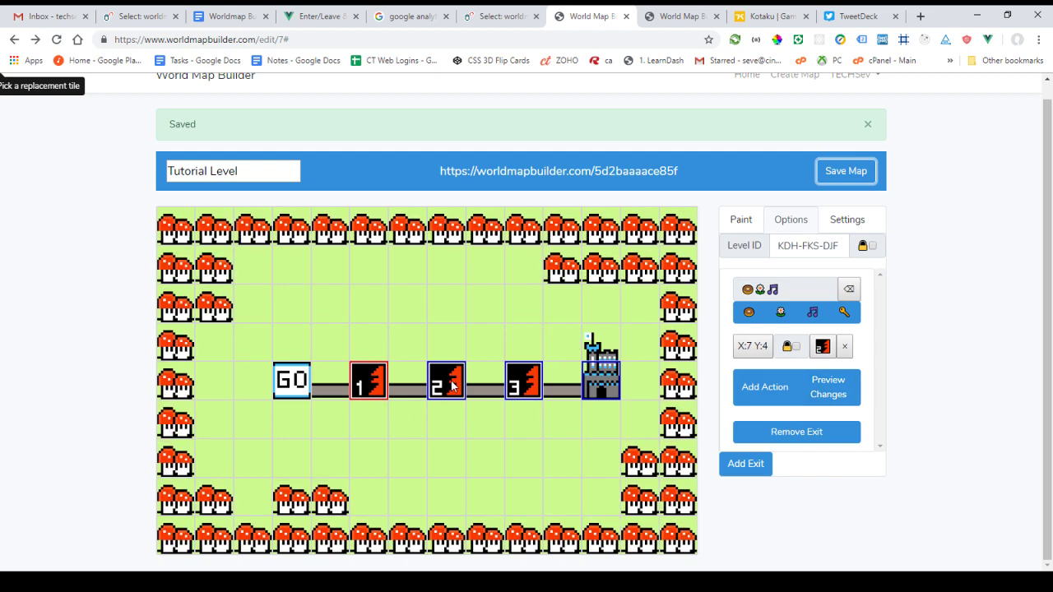
pyautogui.click(832, 393)
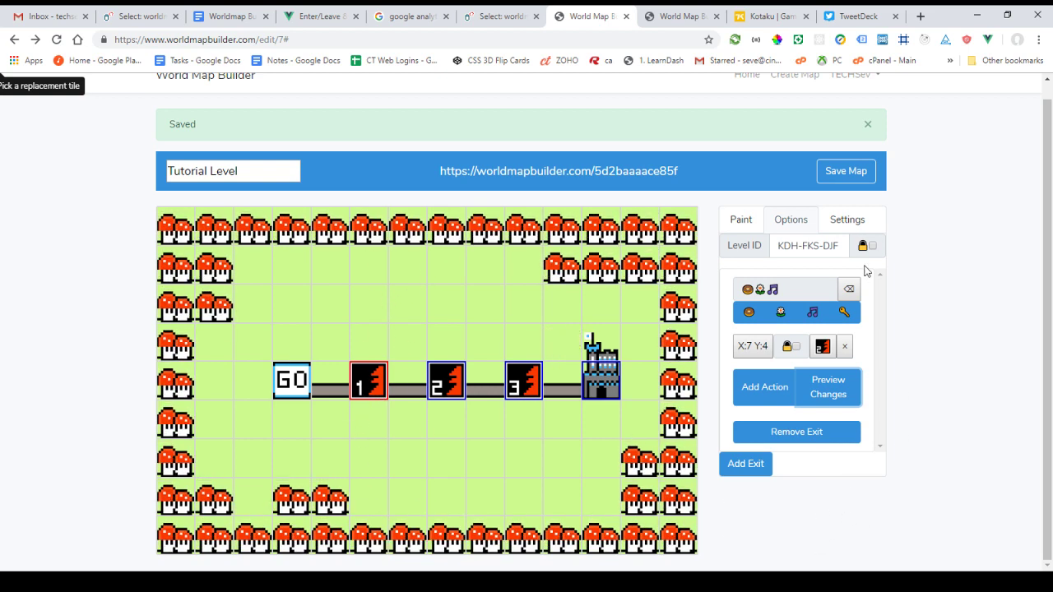
# Reload the preview, re-enter the exit code on level 1, check level 2's dialog, and return to the editor
pyautogui.click(679, 22)
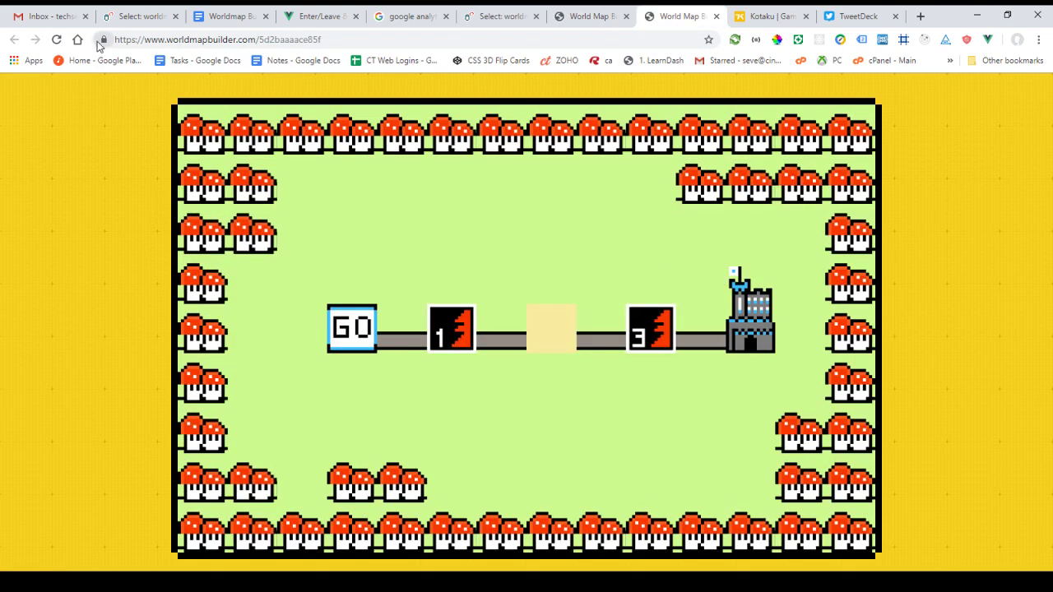
pyautogui.click(58, 40)
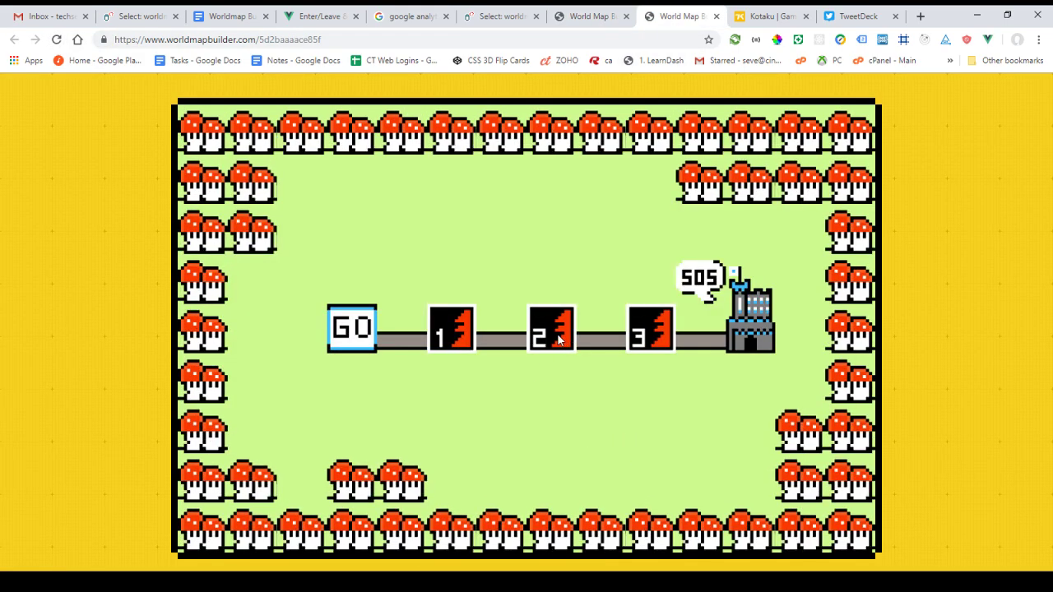
pyautogui.click(557, 345)
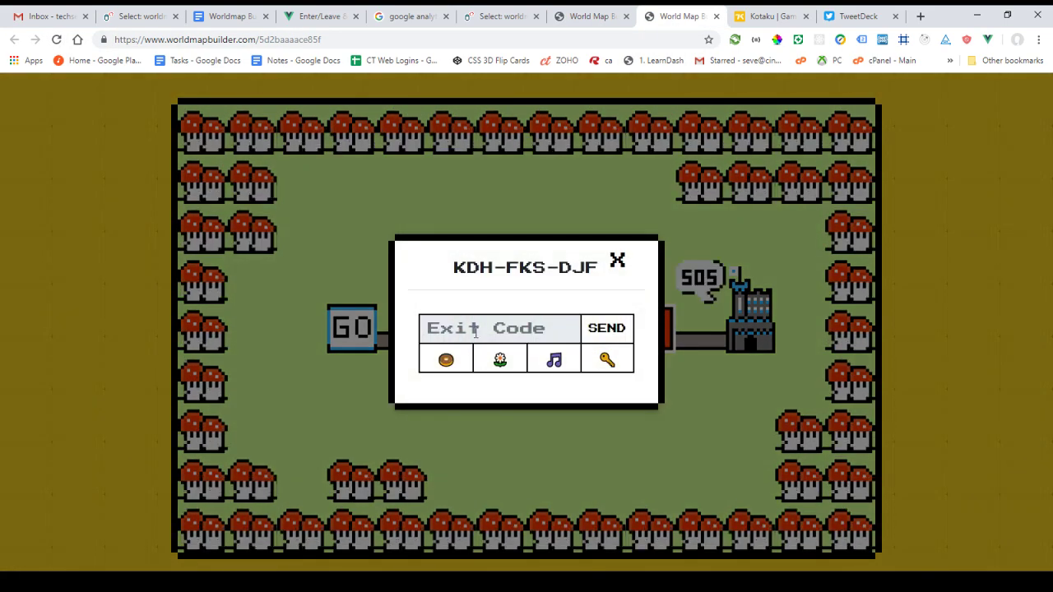
pyautogui.click(446, 362)
pyautogui.click(499, 361)
pyautogui.click(553, 362)
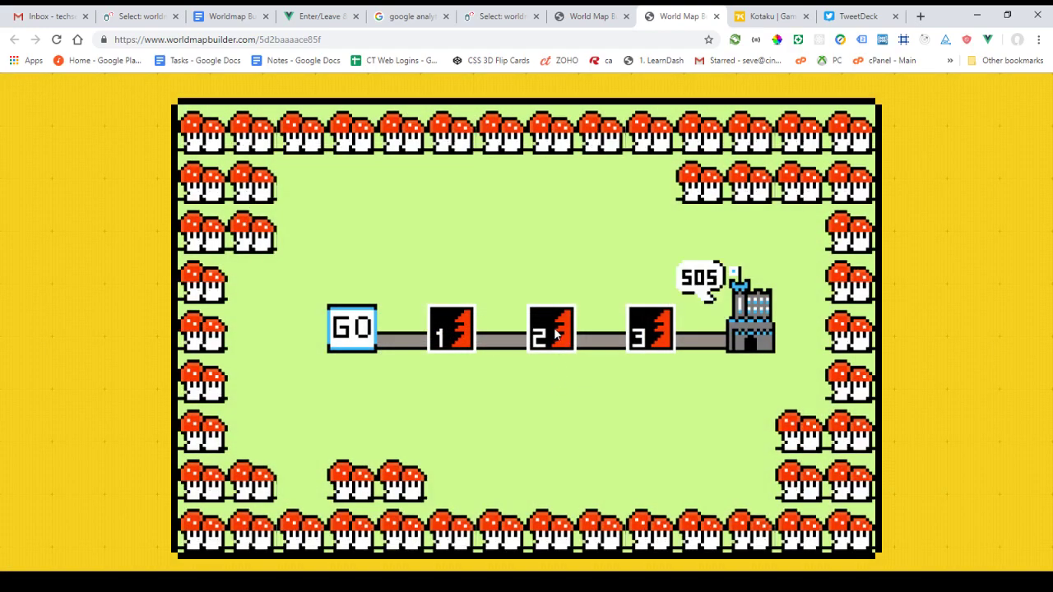
pyautogui.click(559, 342)
pyautogui.click(617, 261)
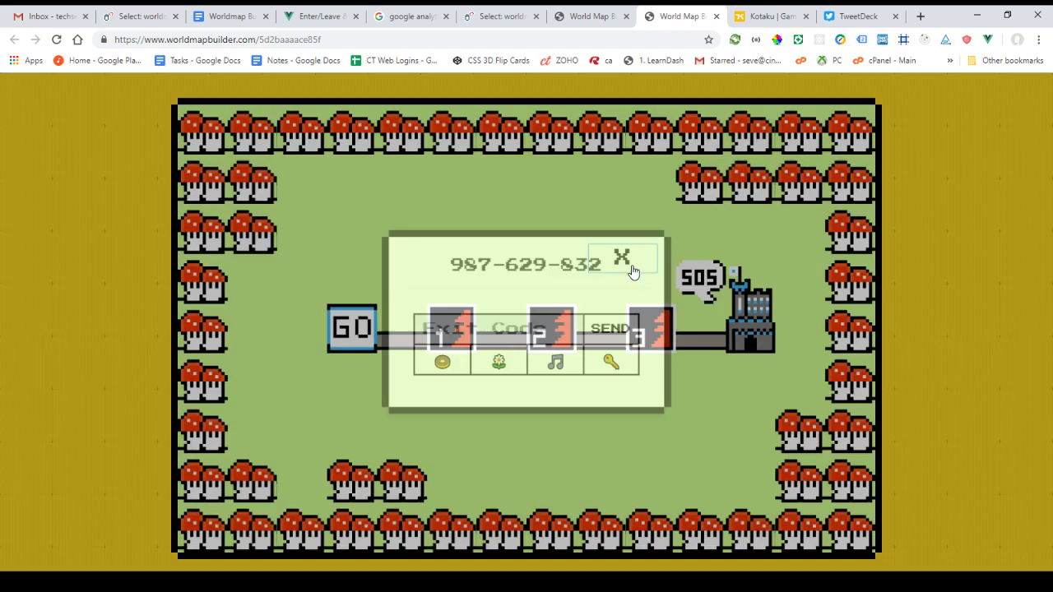
pyautogui.click(592, 16)
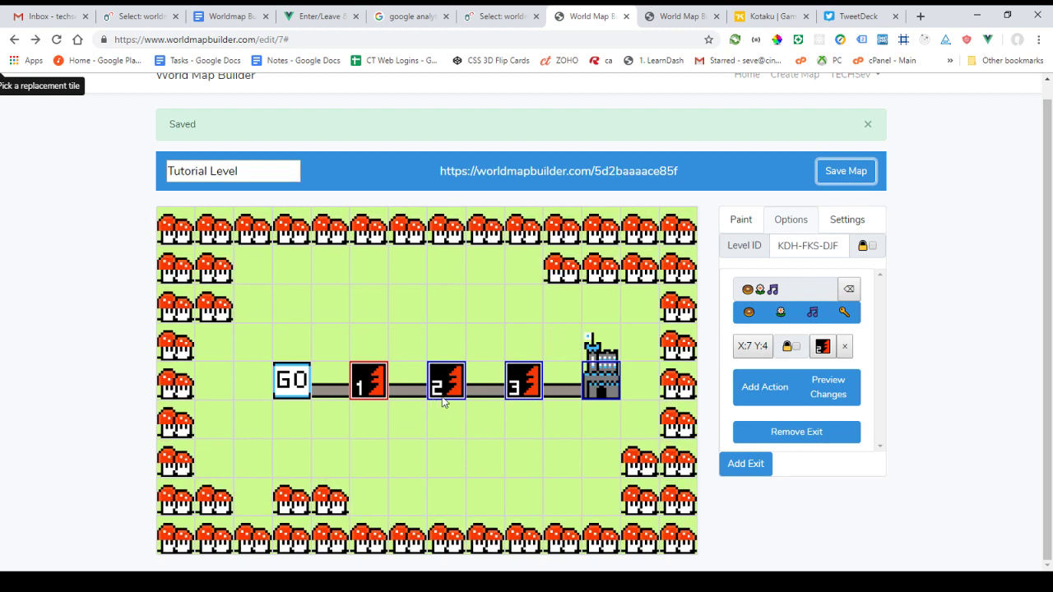
# Paint blank grass over levels 2 and 3, then reselect level 1 for editing its options
pyautogui.click(740, 220)
pyautogui.click(748, 263)
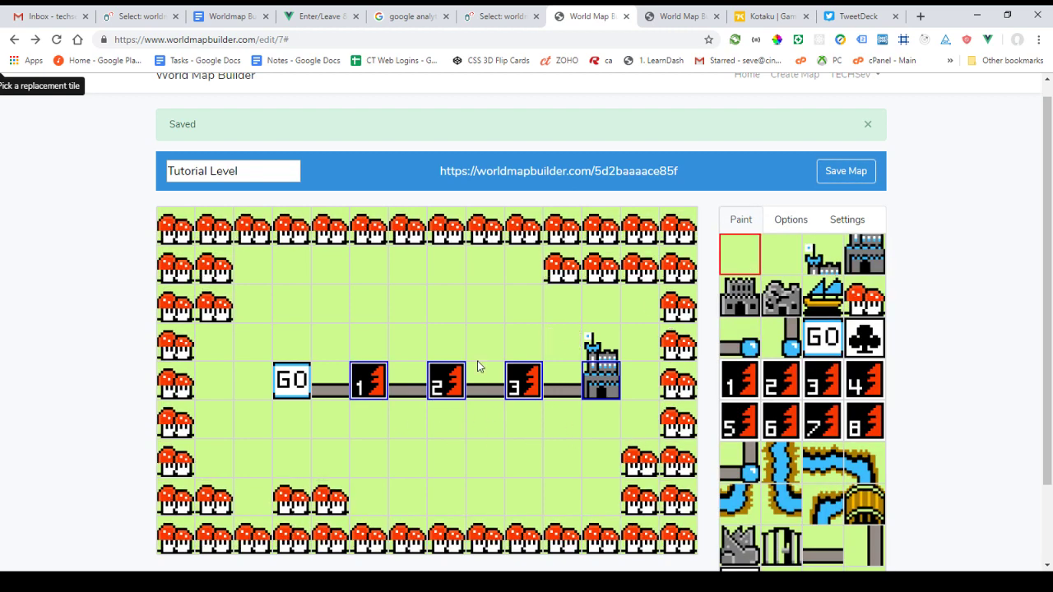
pyautogui.click(446, 380)
pyautogui.click(523, 380)
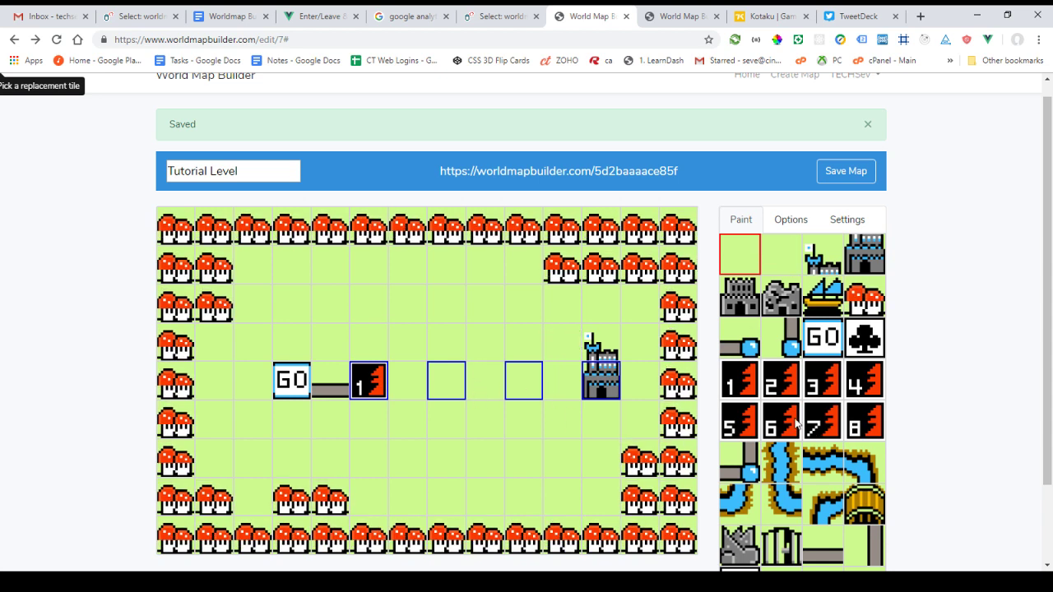
pyautogui.click(787, 219)
pyautogui.click(380, 386)
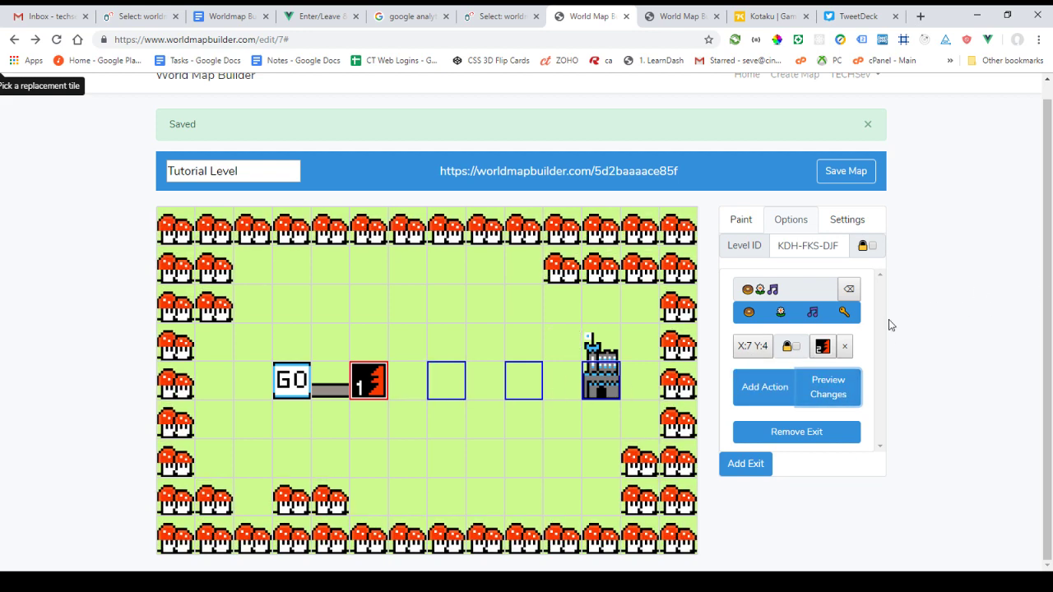
# Add a change to exit one that turns tile X:6 Y:4 into a horizontal road
pyautogui.click(765, 387)
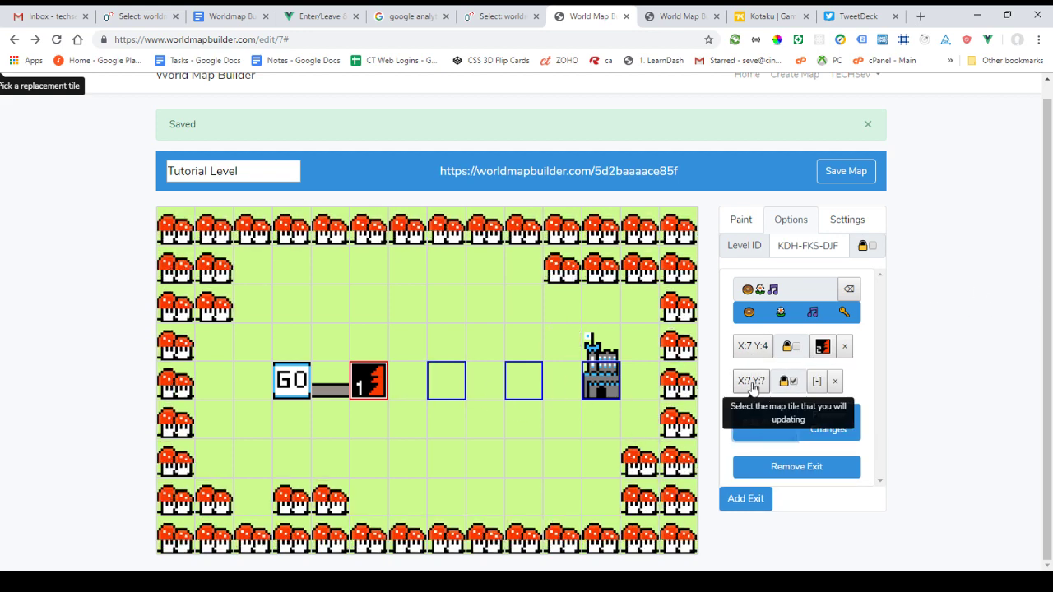
pyautogui.click(750, 383)
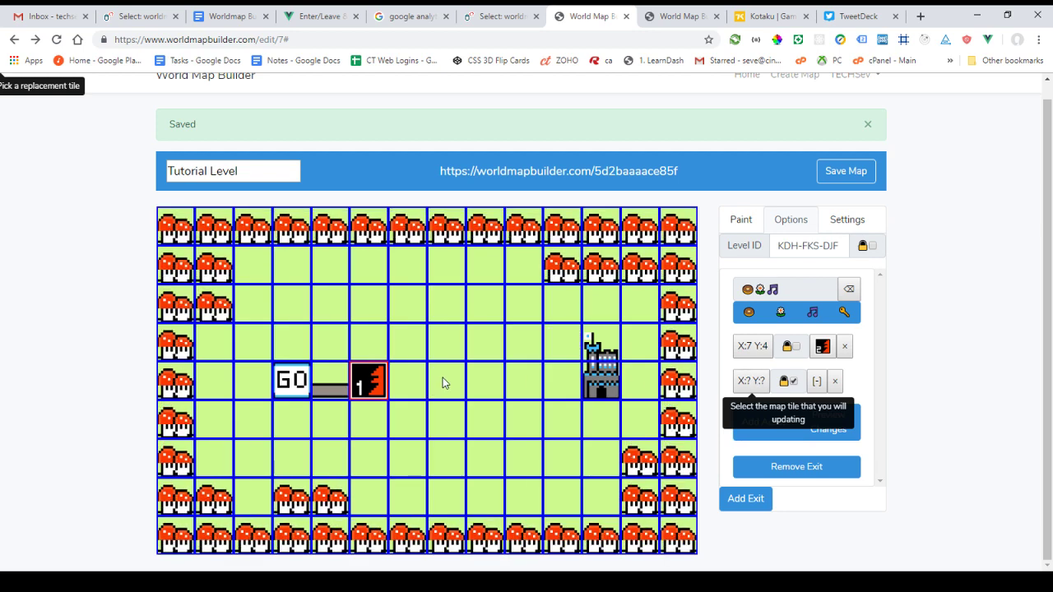
pyautogui.click(523, 383)
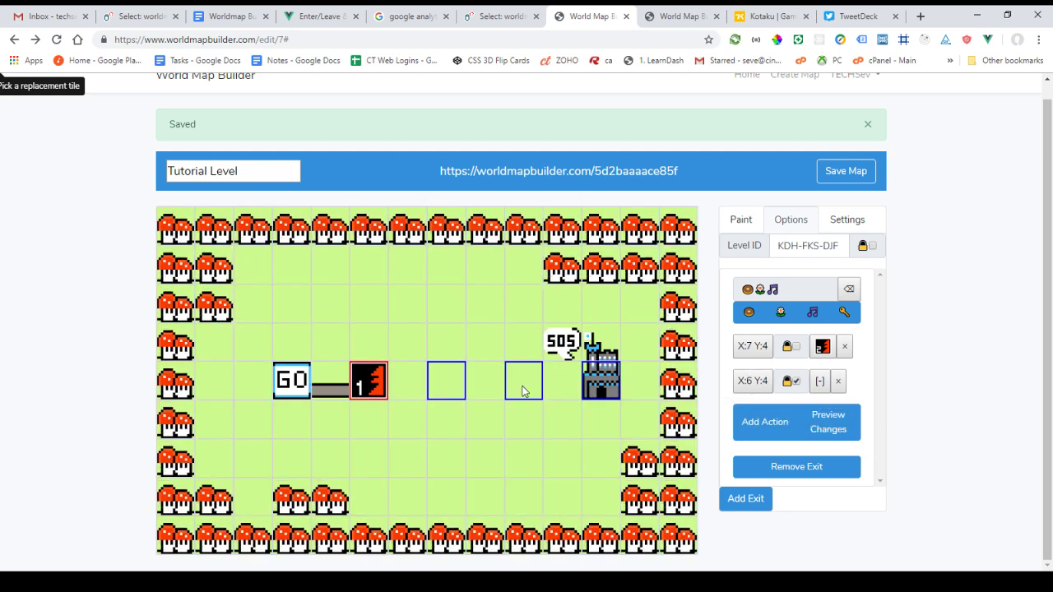
pyautogui.click(820, 382)
pyautogui.scroll(-1, 816, 416)
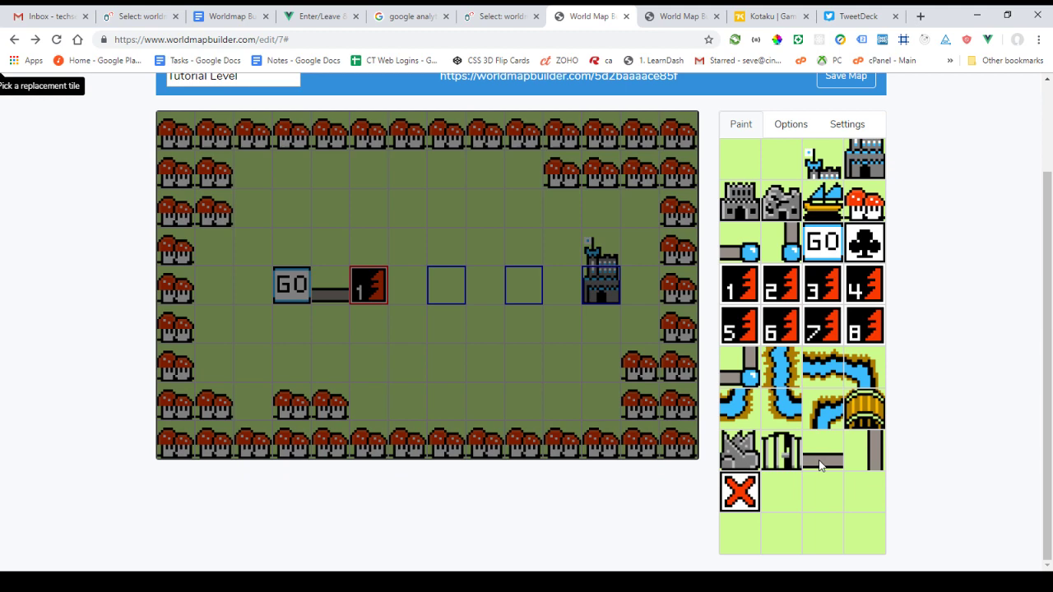
pyautogui.click(822, 453)
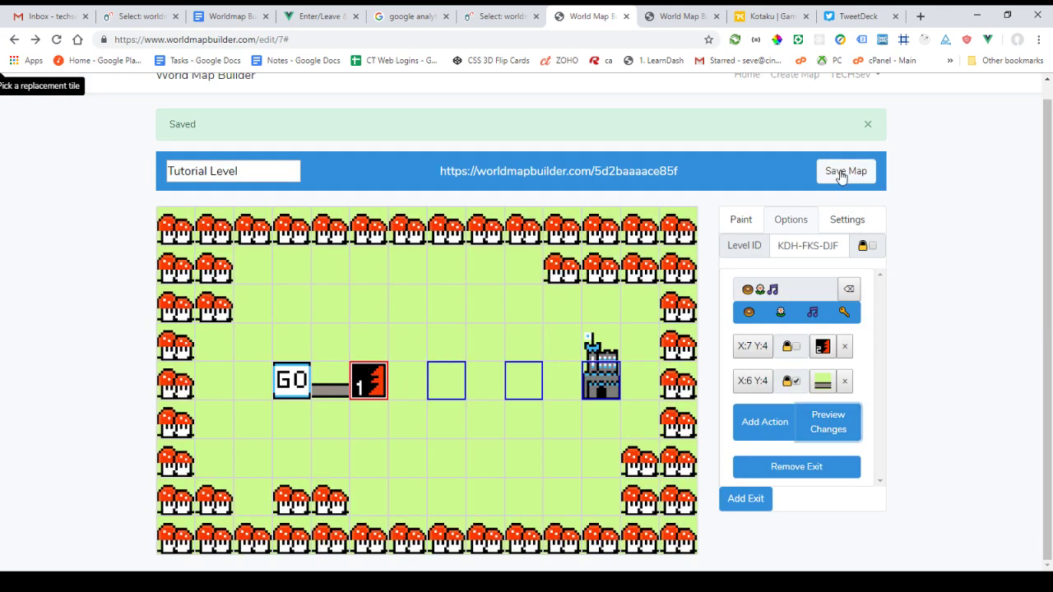
# In the preview, submit level 1's donut-flower-music note code to reveal the road to level 2
pyautogui.click(687, 16)
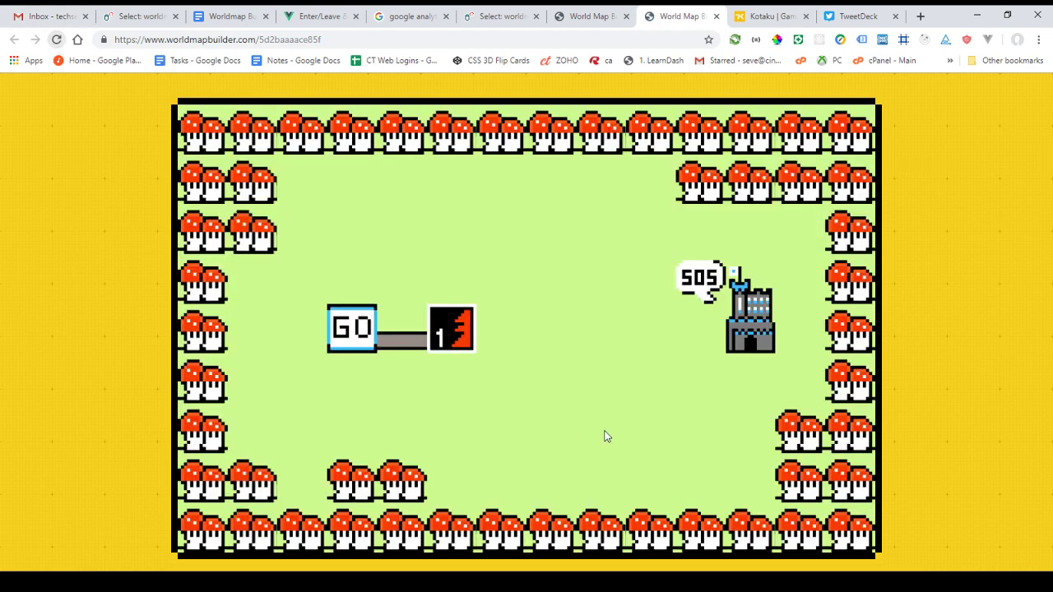
pyautogui.click(445, 337)
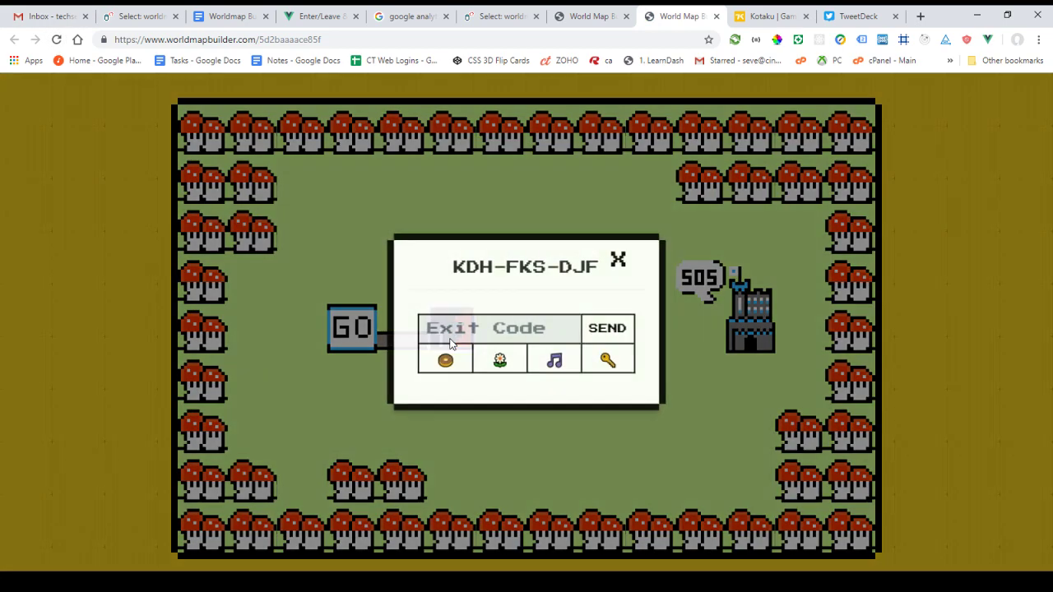
pyautogui.click(444, 360)
pyautogui.click(500, 361)
pyautogui.click(553, 360)
pyautogui.click(614, 337)
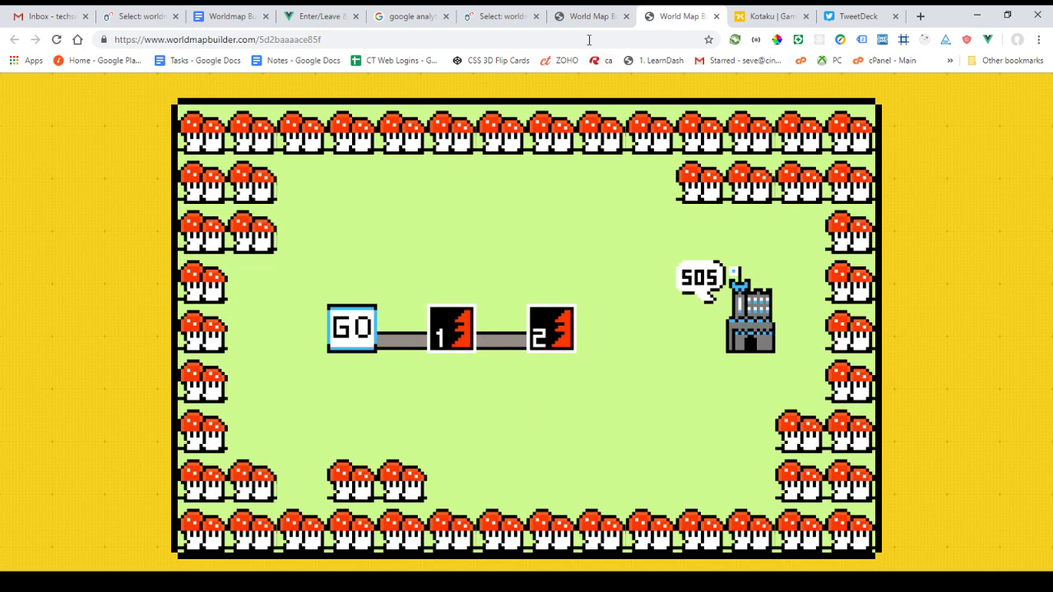
pyautogui.hotkey('ctrl', 'shift', 'Tab')
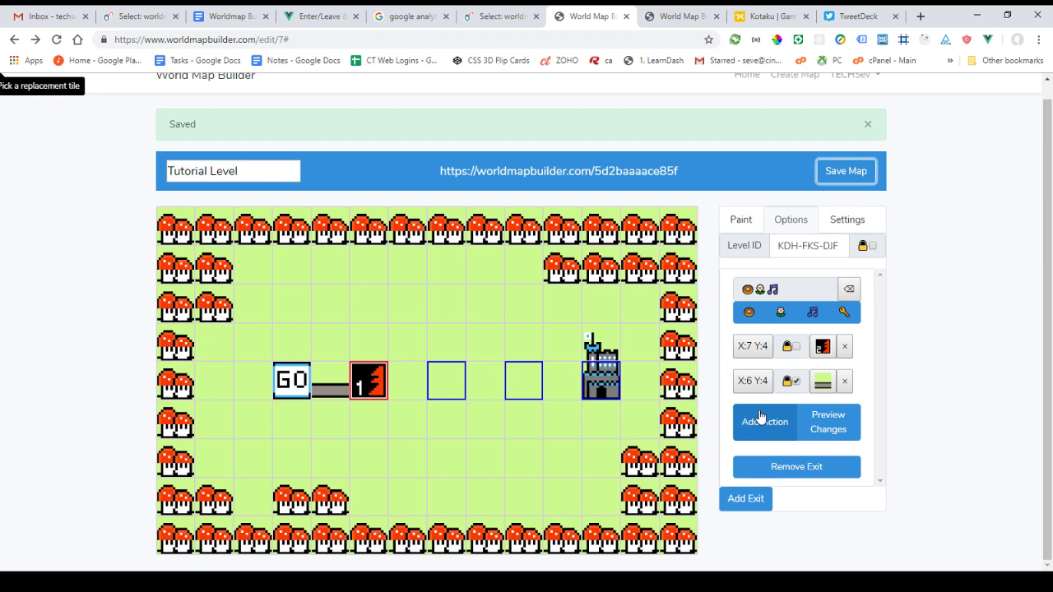
# Add a second exit coded flower-music-key whose first change makes X:5 Y:3 a vertical road
pyautogui.click(755, 506)
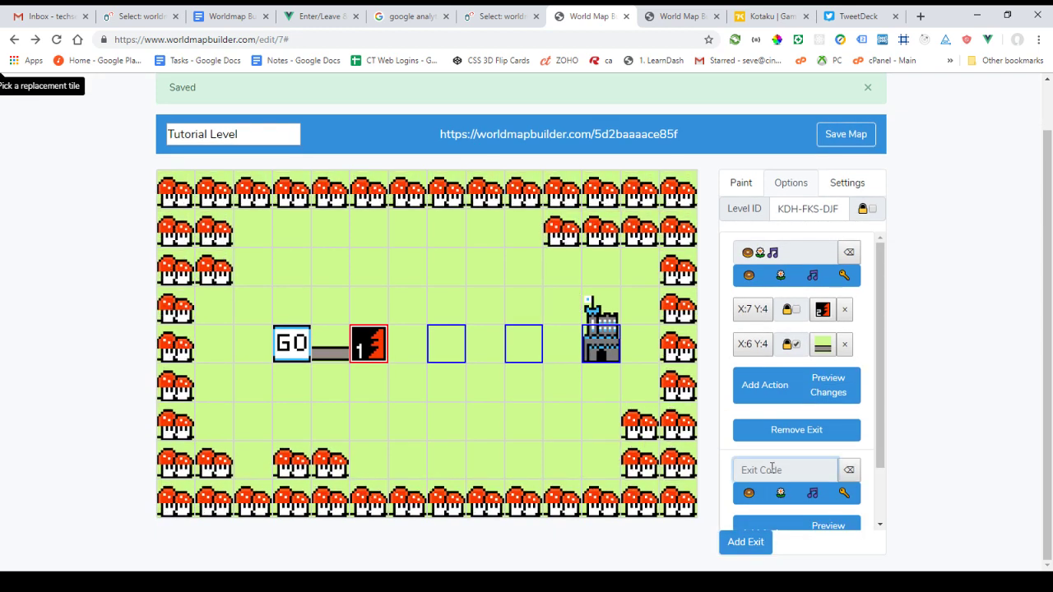
pyautogui.click(845, 493)
pyautogui.scroll(-1, 847, 460)
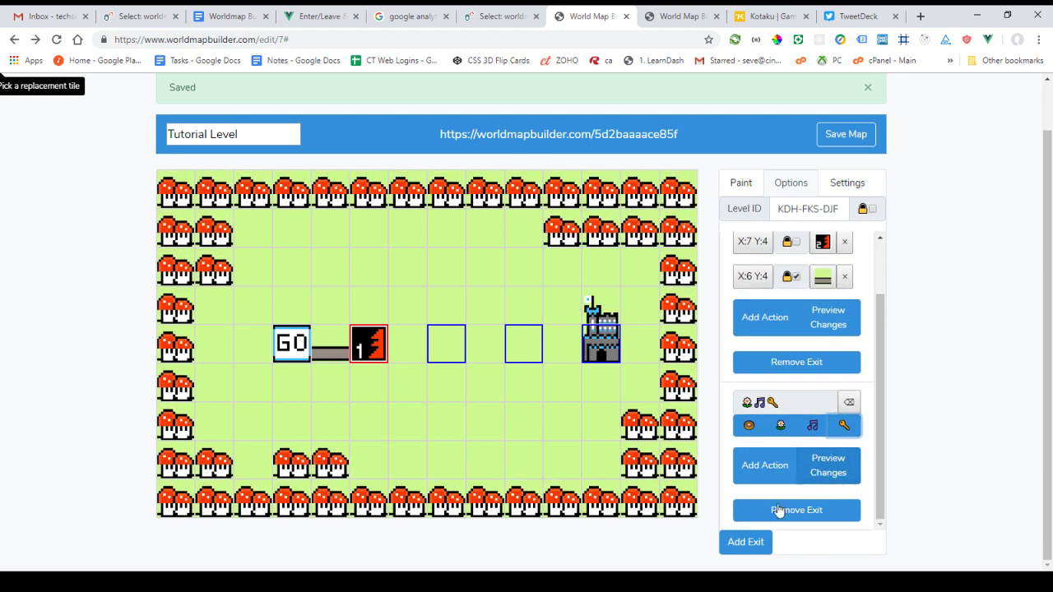
pyautogui.click(765, 465)
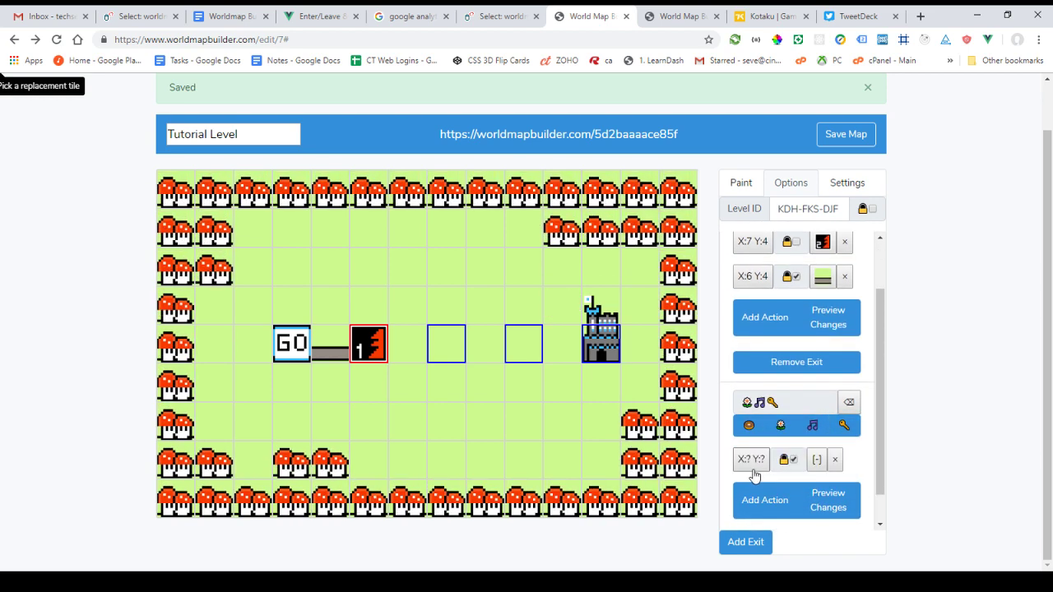
pyautogui.scroll(-1, 787, 496)
pyautogui.click(747, 425)
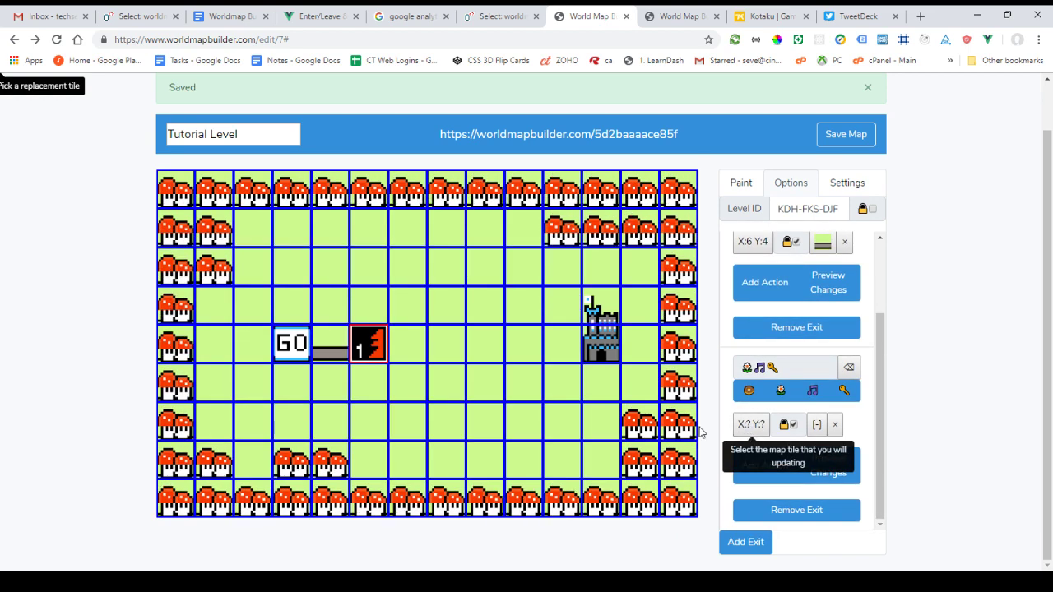
pyautogui.click(367, 312)
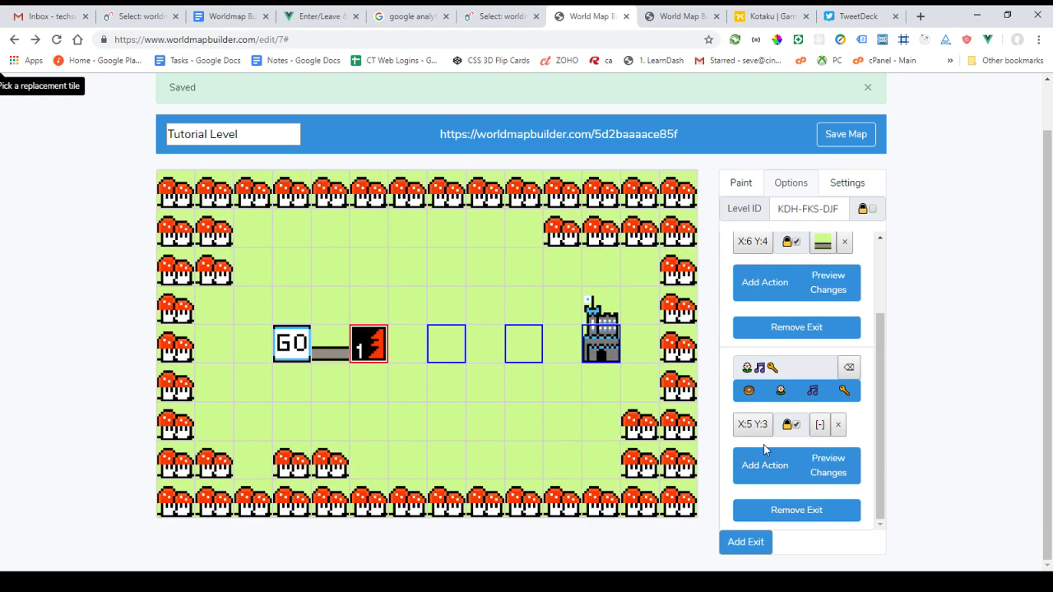
pyautogui.click(819, 426)
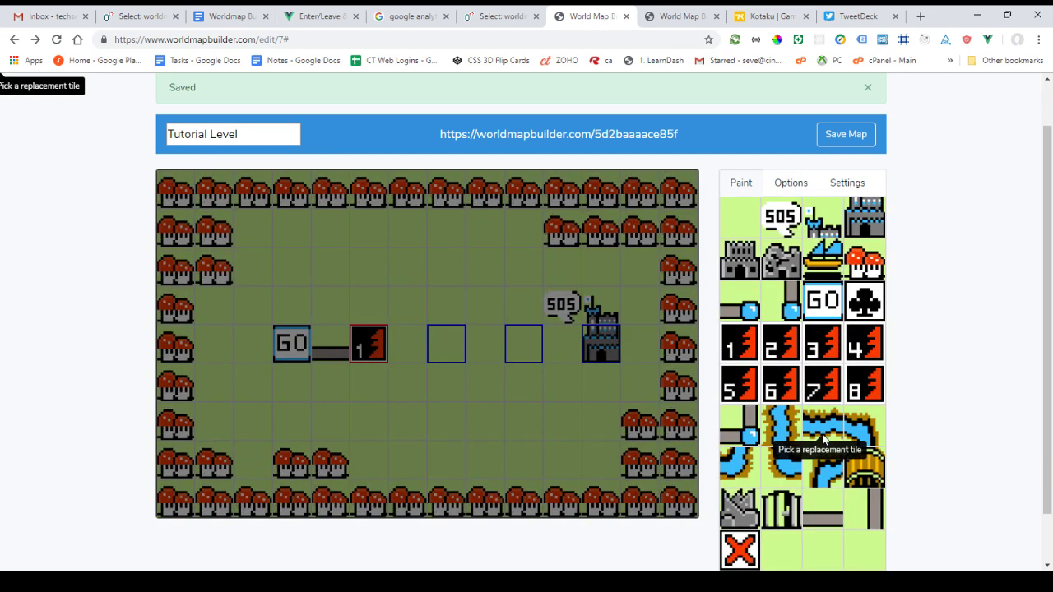
pyautogui.click(874, 517)
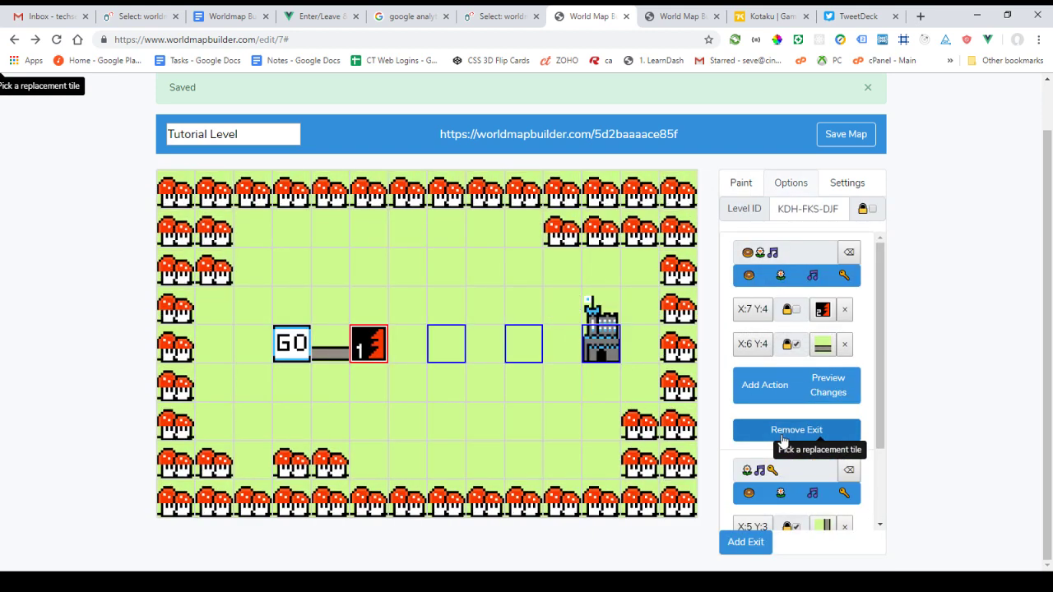
# Add a change to the second exit turning X:5 Y:2 into a club tile
pyautogui.scroll(-2, 778, 493)
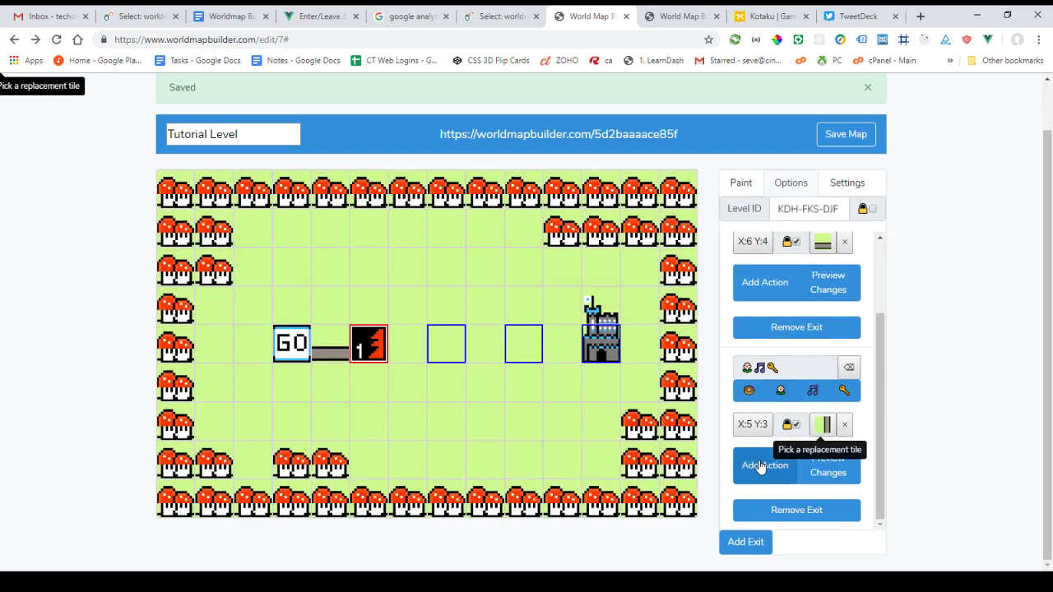
pyautogui.click(750, 467)
pyautogui.click(376, 273)
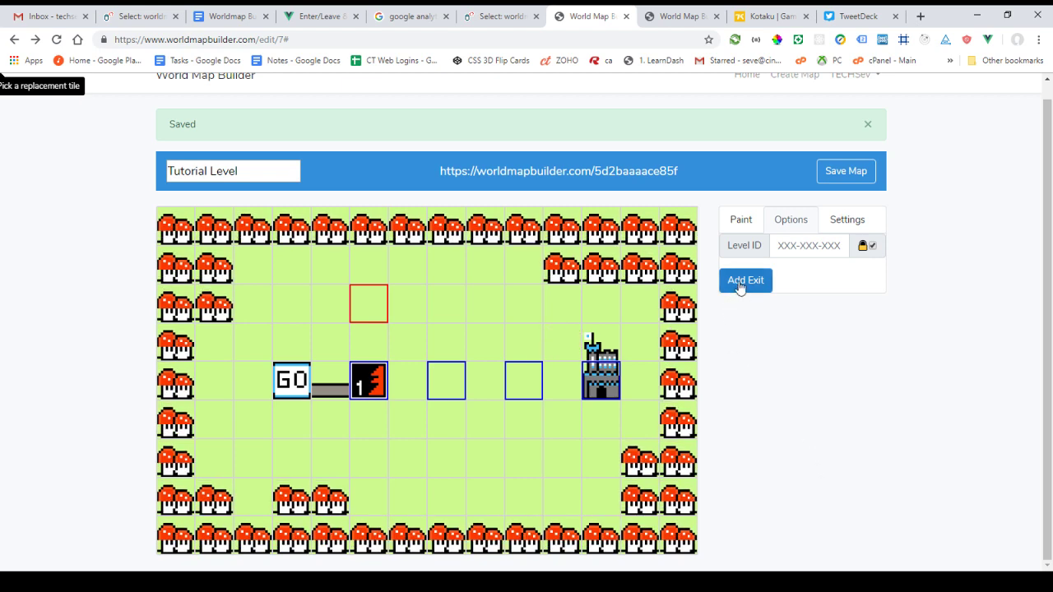
pyautogui.click(369, 366)
pyautogui.scroll(-2, 755, 426)
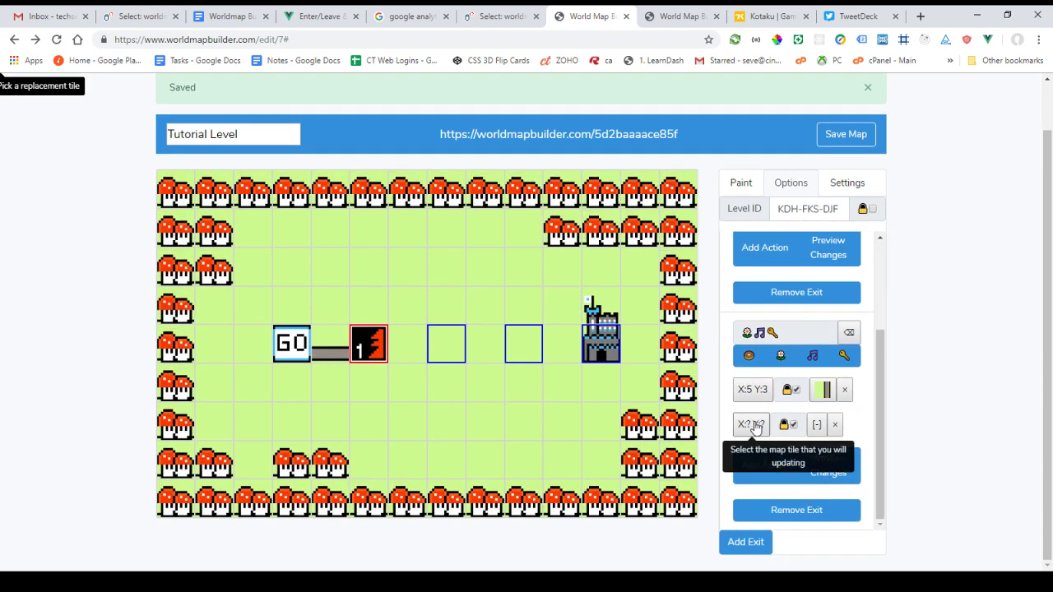
pyautogui.click(365, 275)
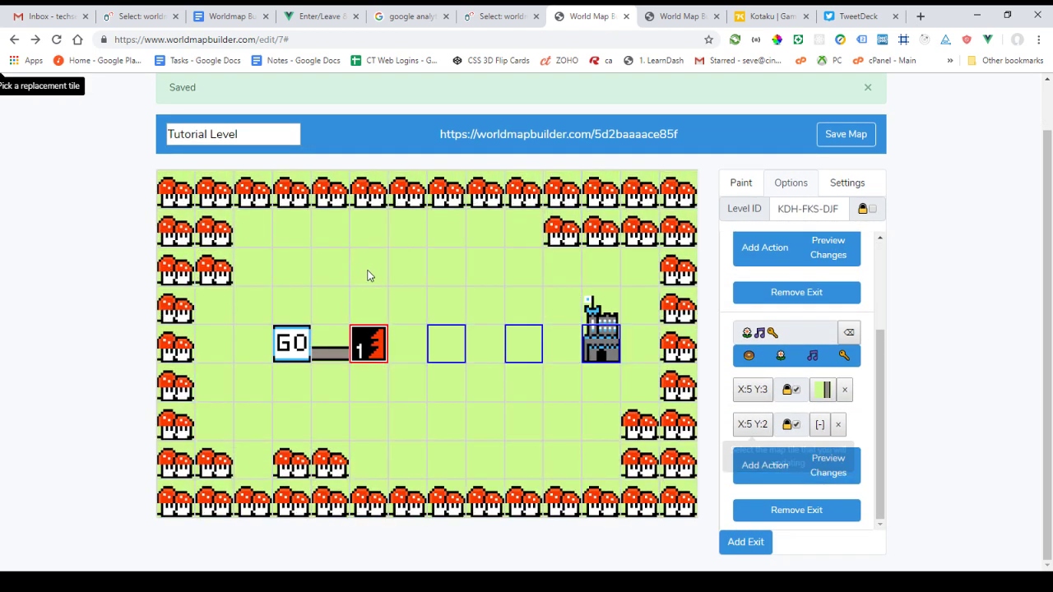
pyautogui.click(821, 424)
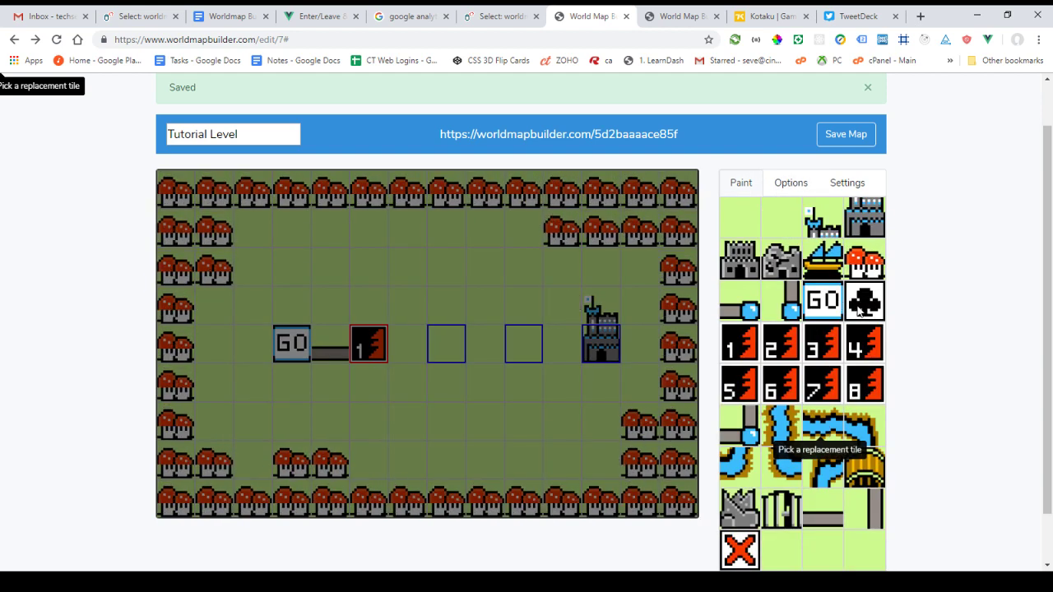
pyautogui.click(858, 314)
# Make X:6 Y:2 a horizontal road, save the map, and preview the second exit's changes
pyautogui.scroll(-2, 819, 518)
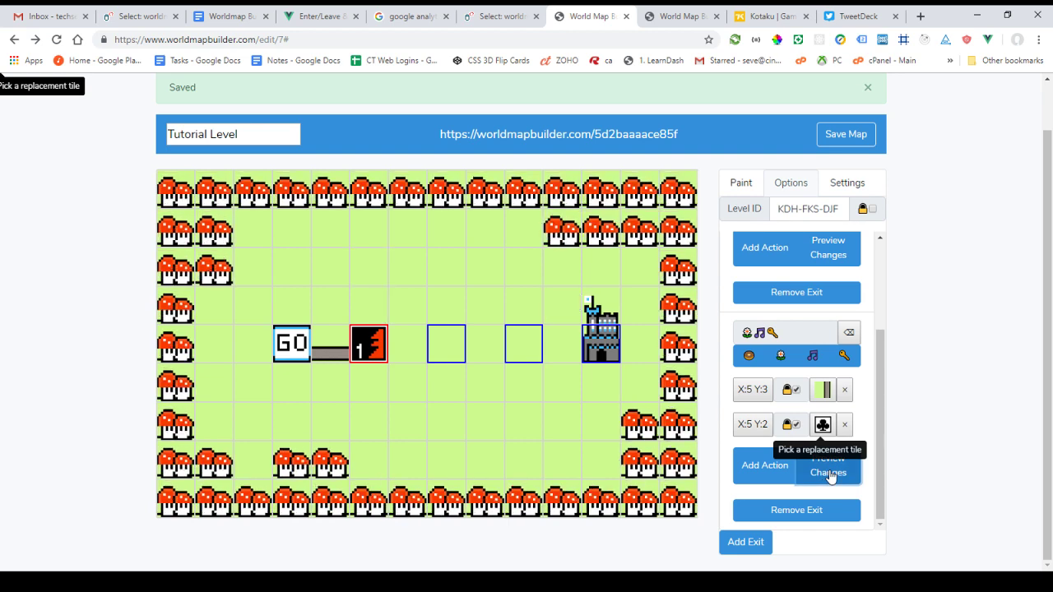
pyautogui.click(765, 465)
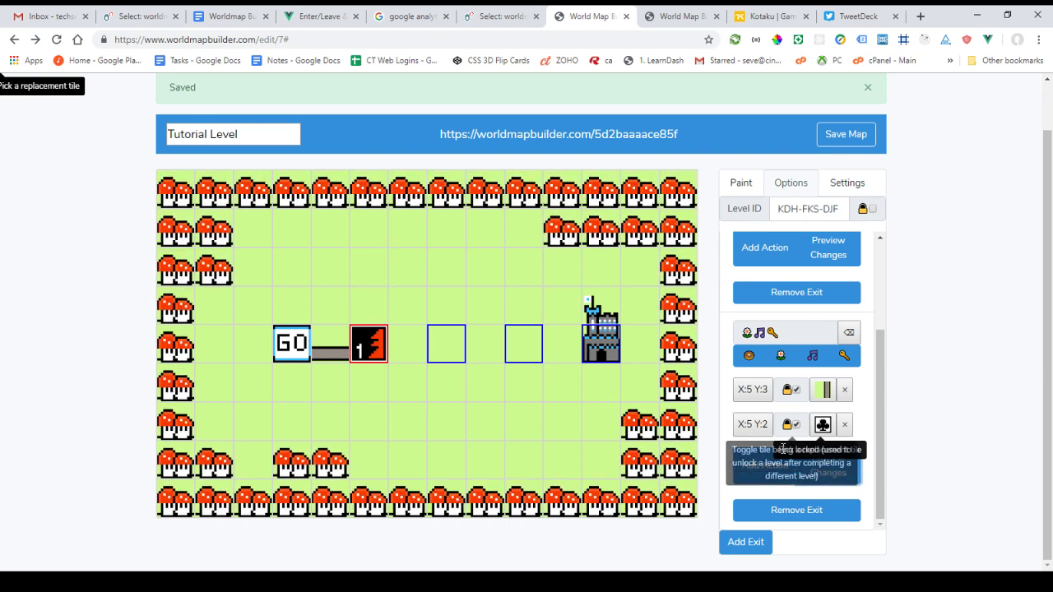
pyautogui.click(752, 460)
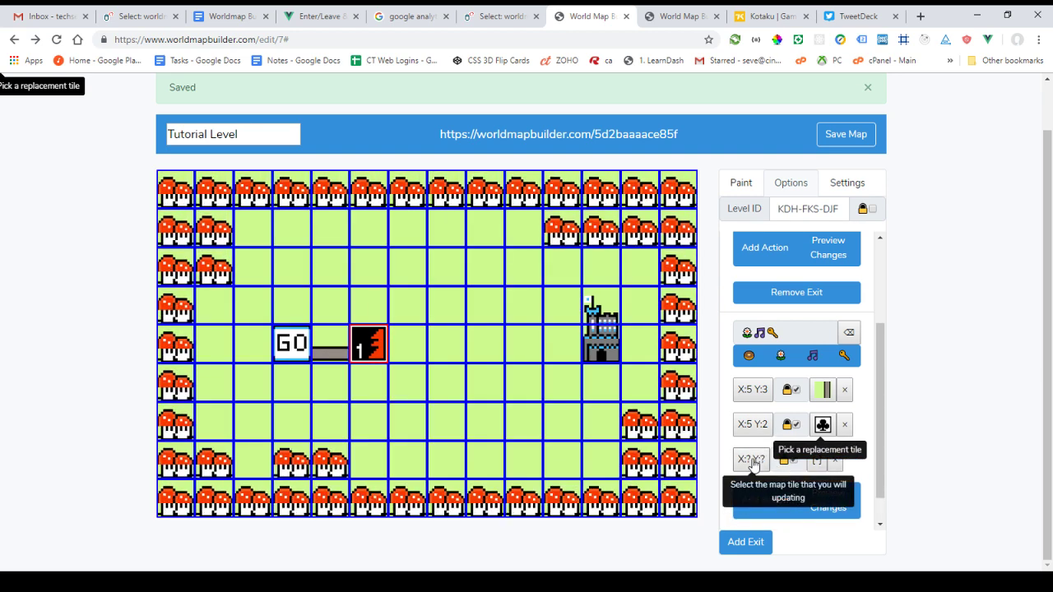
pyautogui.click(401, 281)
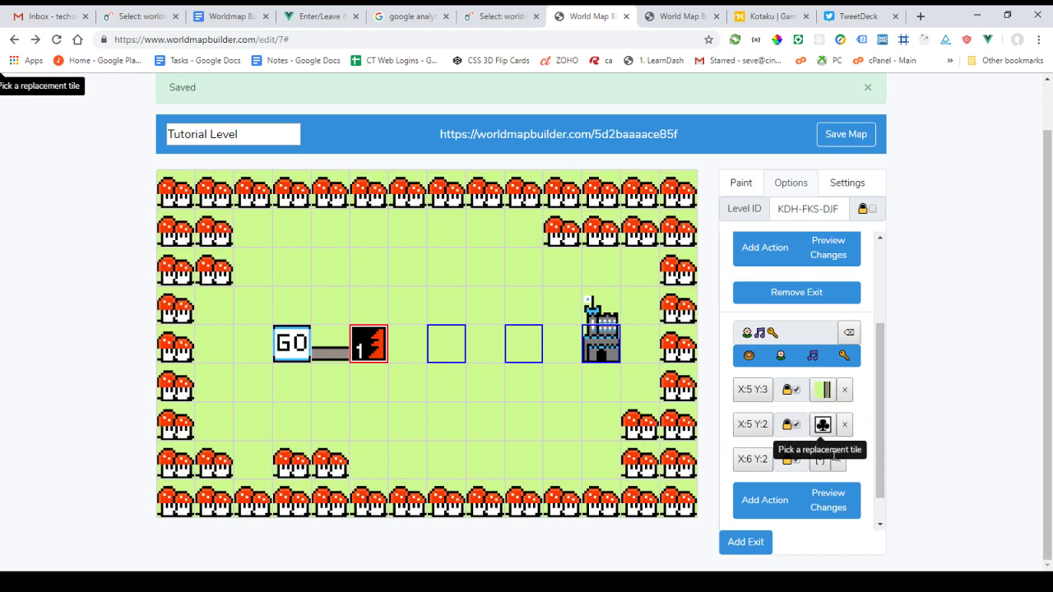
pyautogui.scroll(1, 824, 466)
pyautogui.click(846, 134)
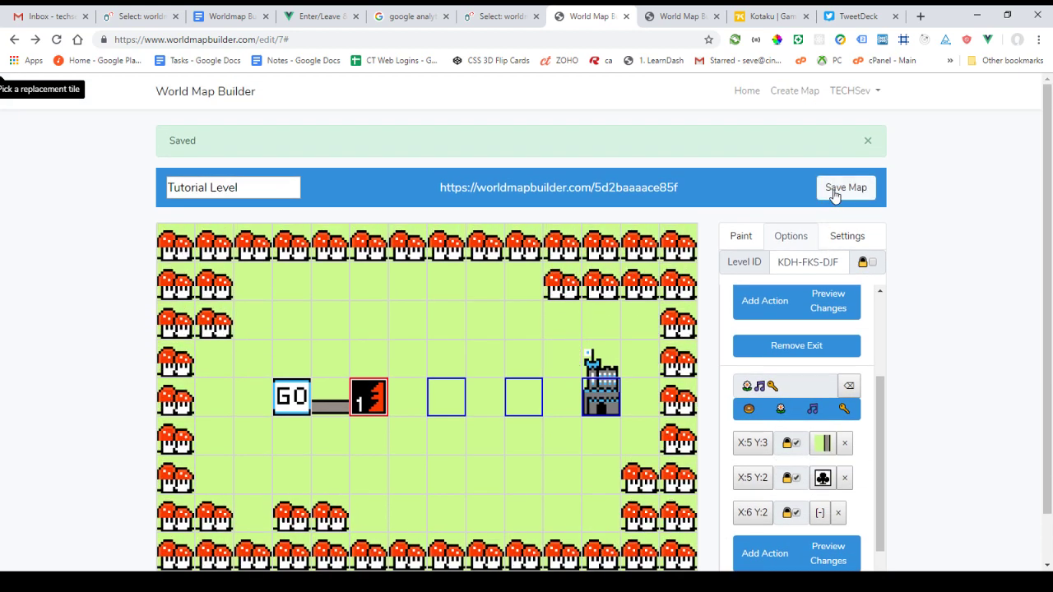
pyautogui.scroll(-1, 849, 309)
pyautogui.click(817, 464)
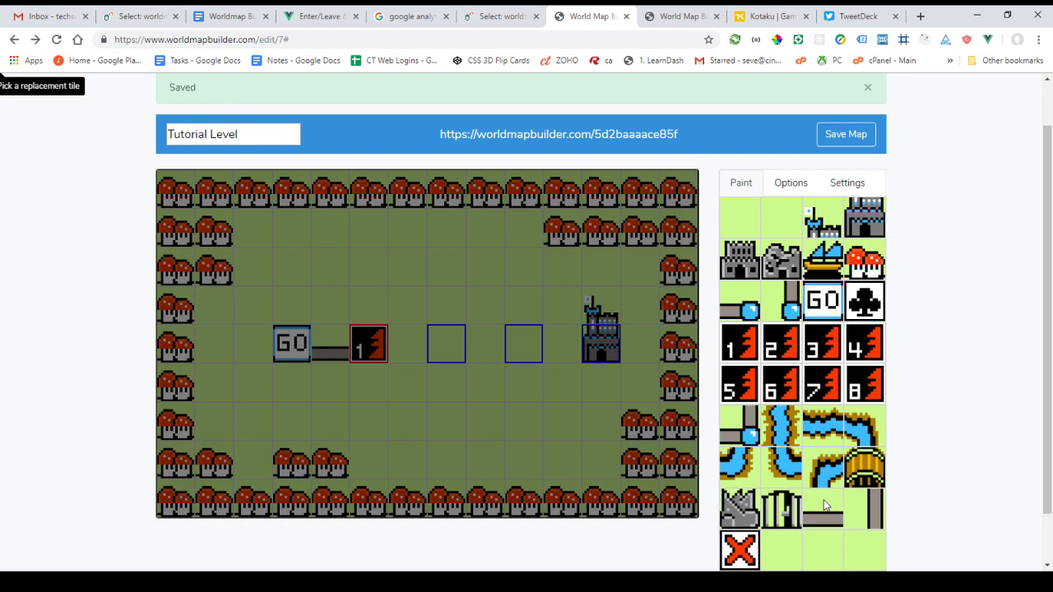
pyautogui.click(824, 506)
pyautogui.scroll(-2, 846, 454)
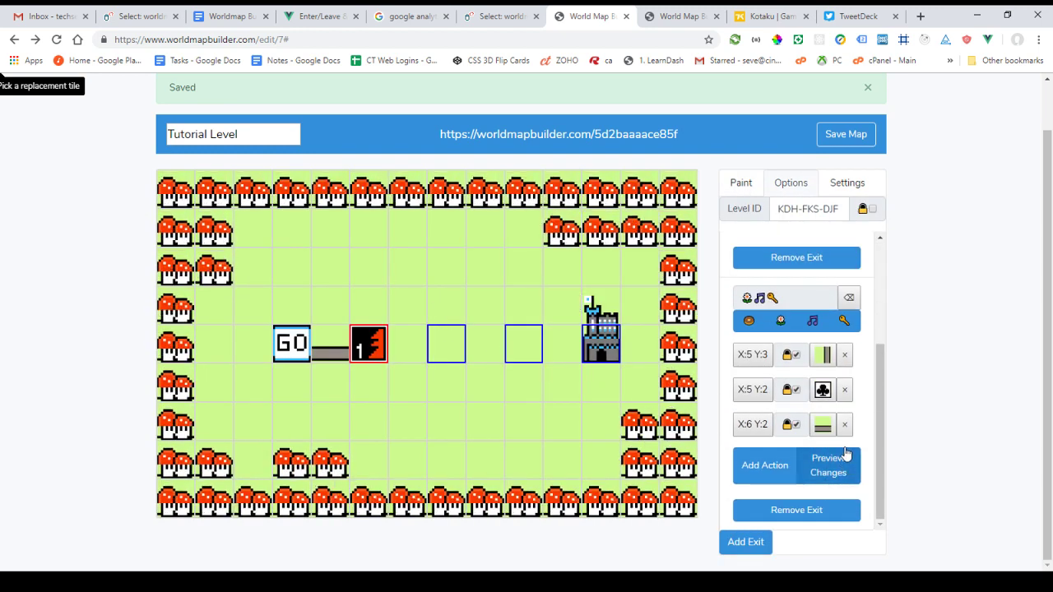
pyautogui.click(836, 472)
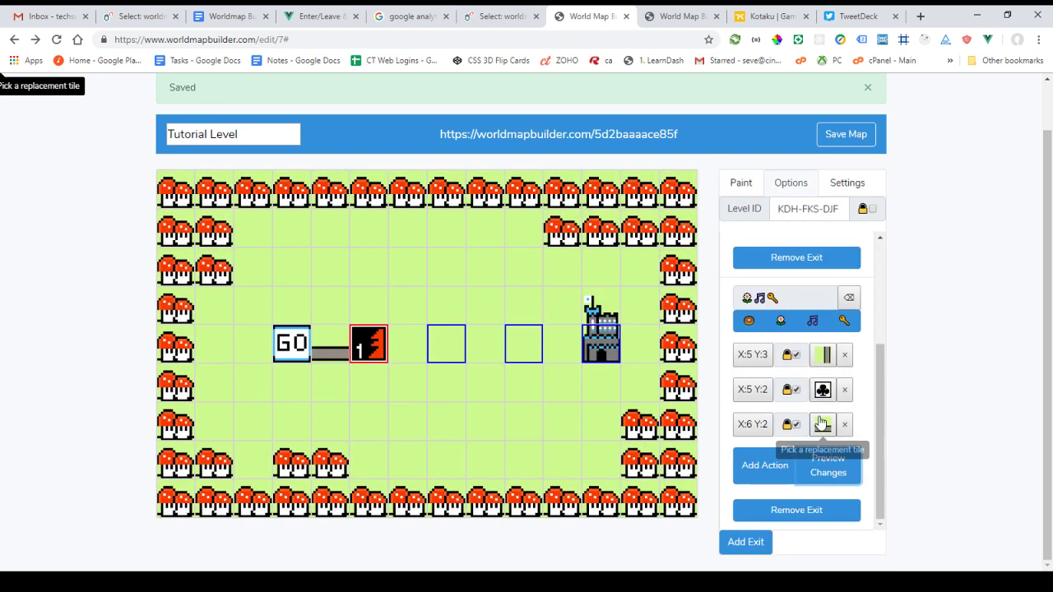
# Pave X:7 Y:2 and X:8 Y:2 with horizontal path tiles on the second exit
pyautogui.click(765, 465)
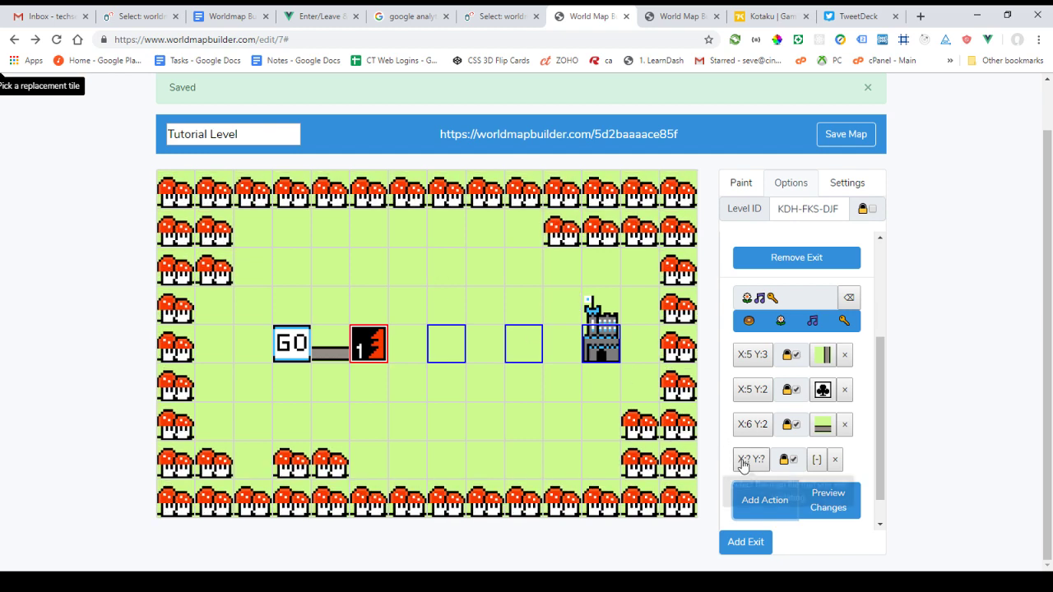
pyautogui.click(751, 459)
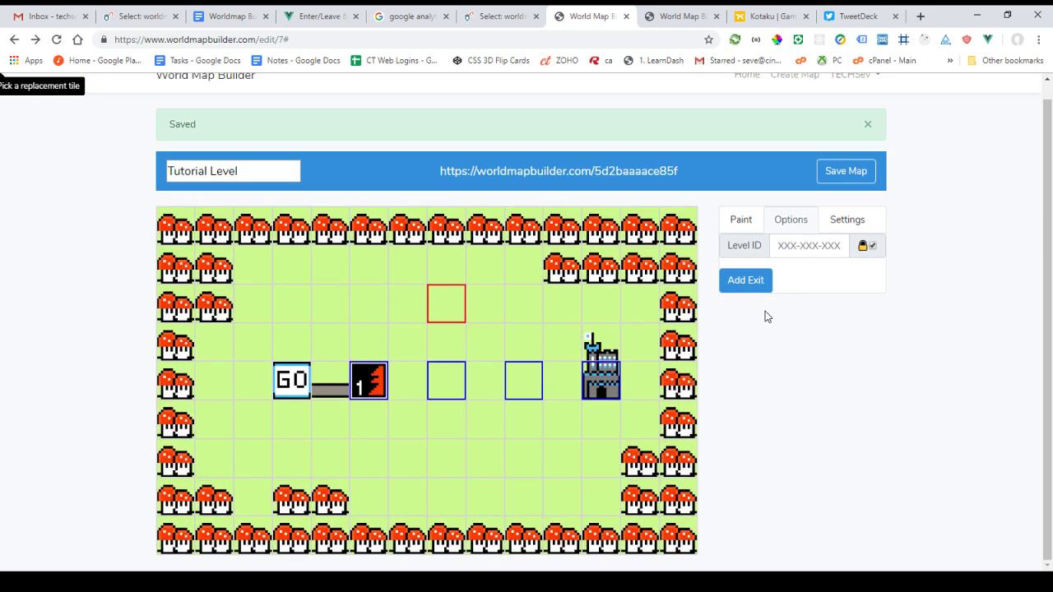
pyautogui.click(399, 385)
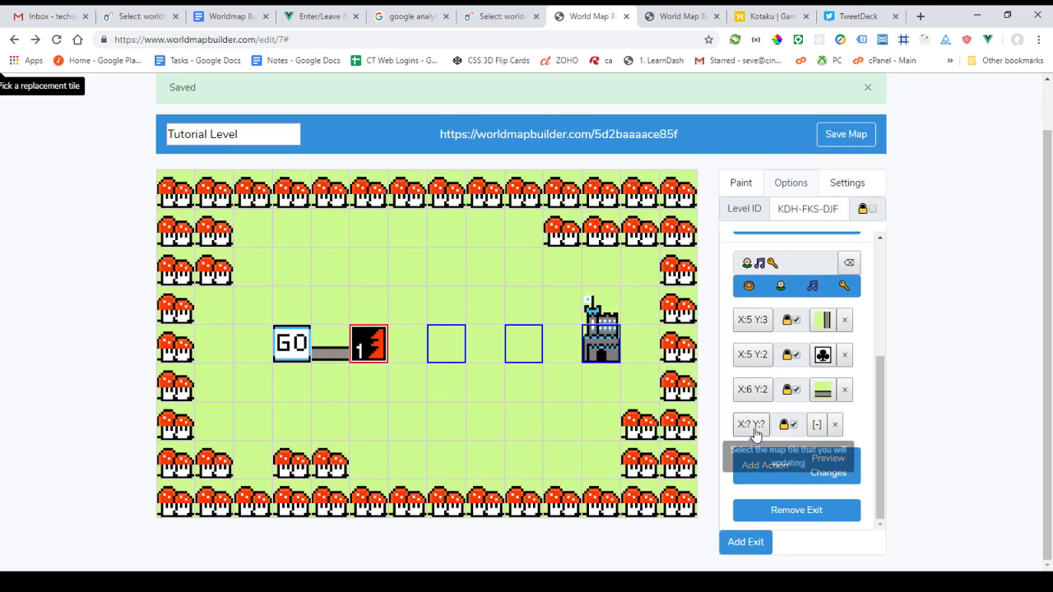
pyautogui.click(754, 430)
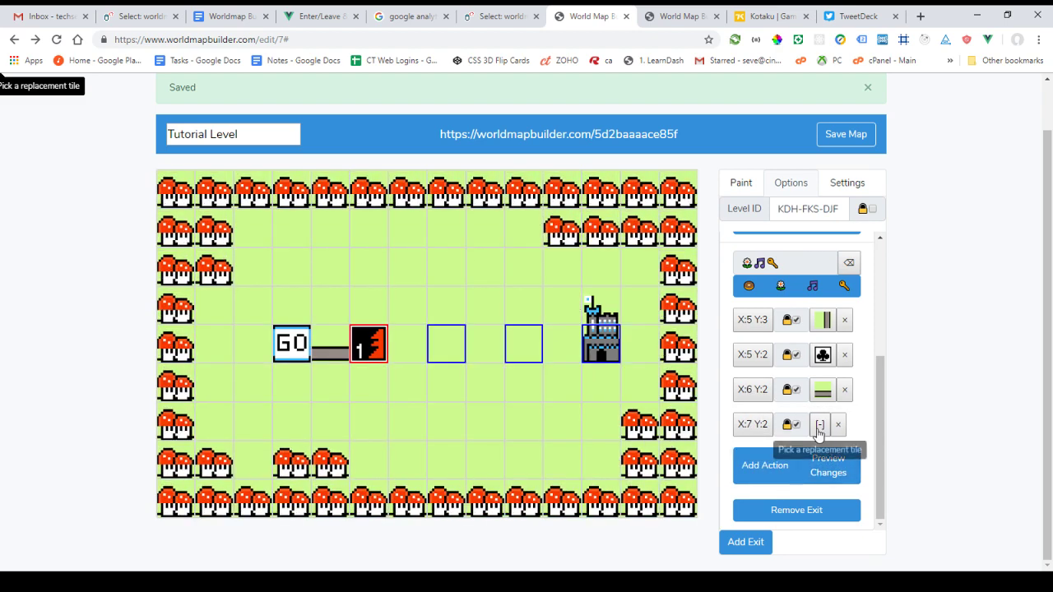
pyautogui.click(818, 425)
pyautogui.click(826, 462)
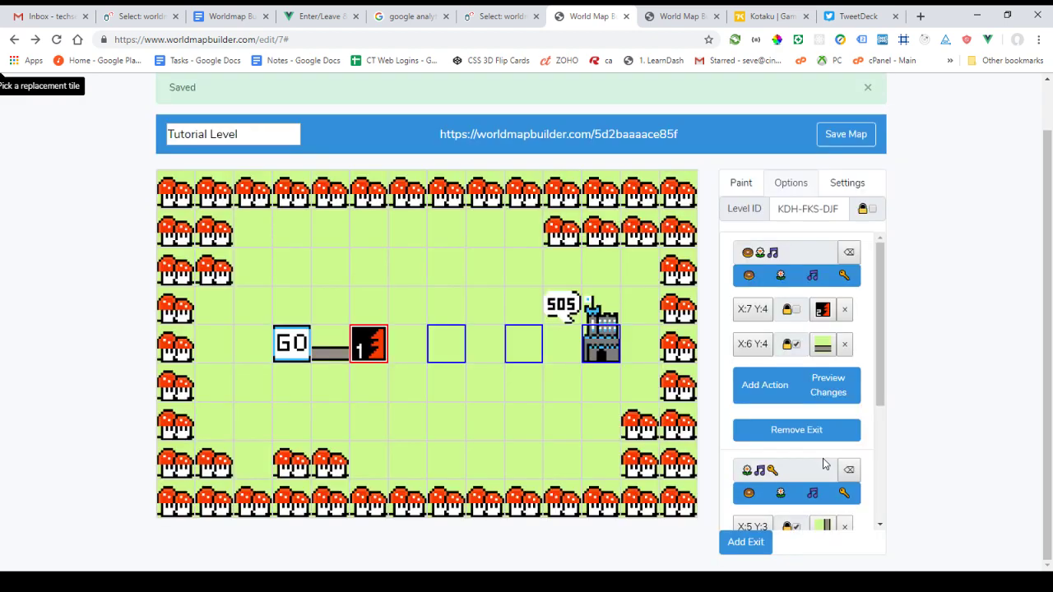
pyautogui.scroll(-3, 785, 477)
pyautogui.click(781, 471)
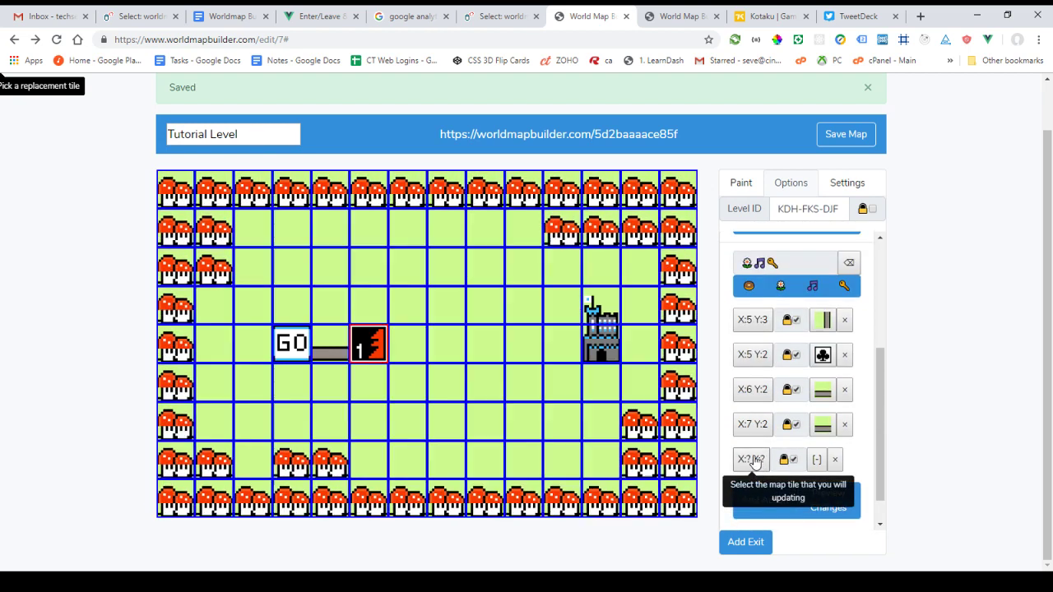
pyautogui.click(469, 280)
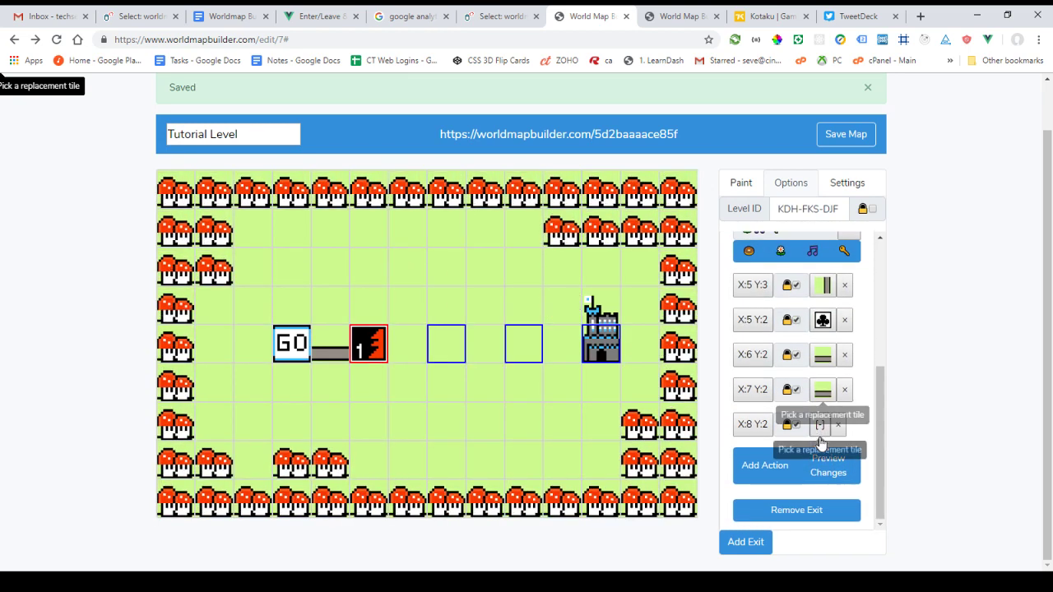
pyautogui.click(820, 425)
pyautogui.click(837, 471)
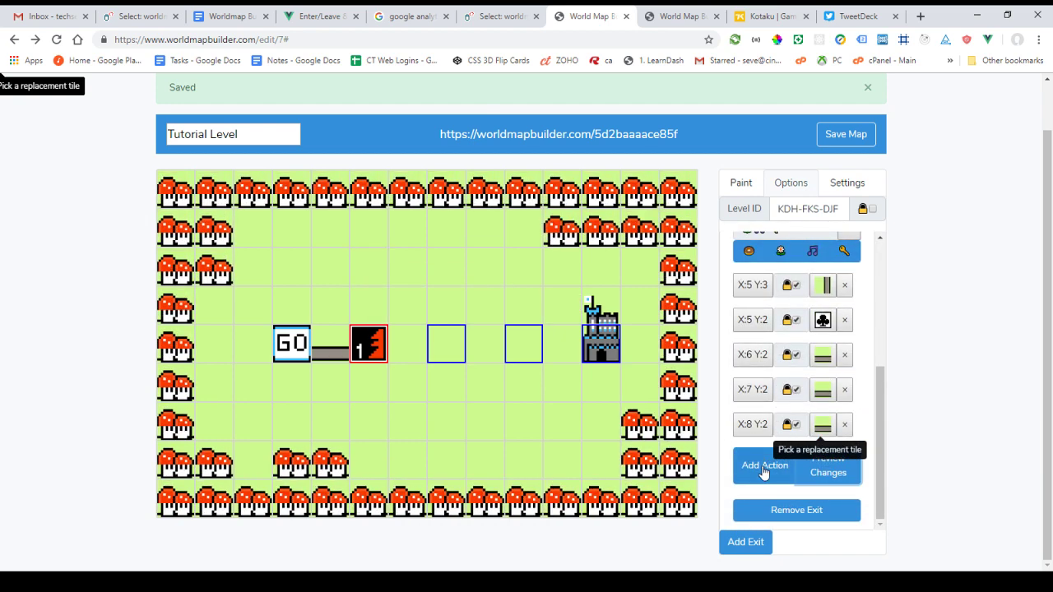
# Turn X:9 Y:2 into a path corner junction
pyautogui.click(764, 465)
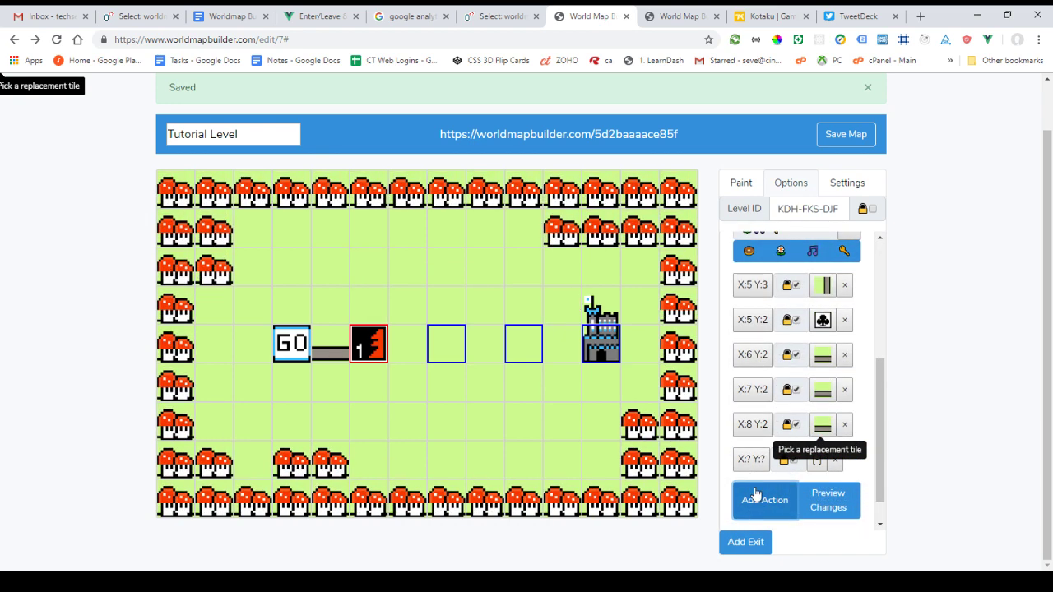
pyautogui.click(749, 459)
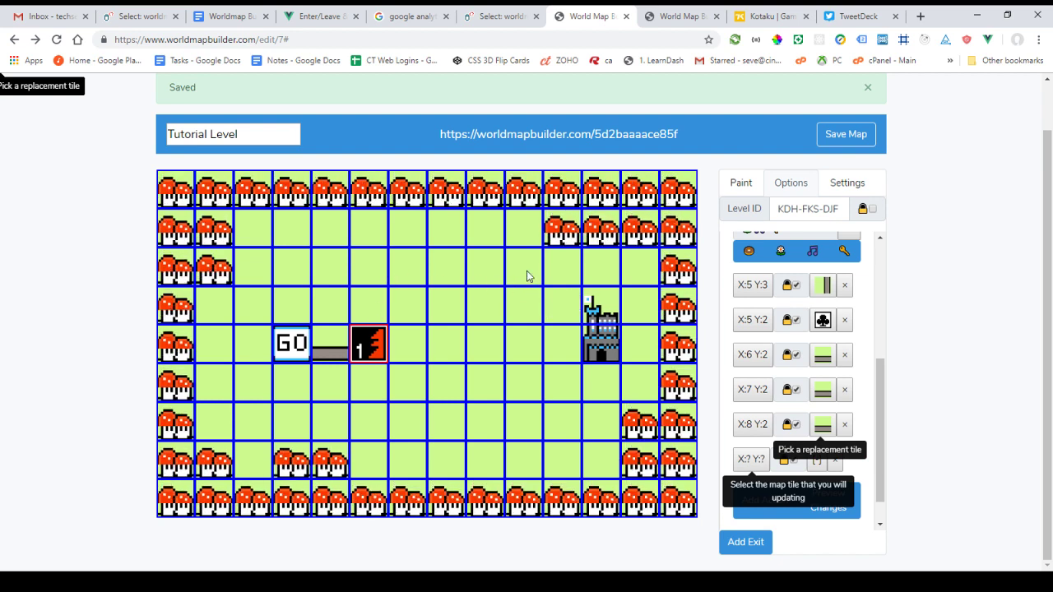
pyautogui.click(486, 266)
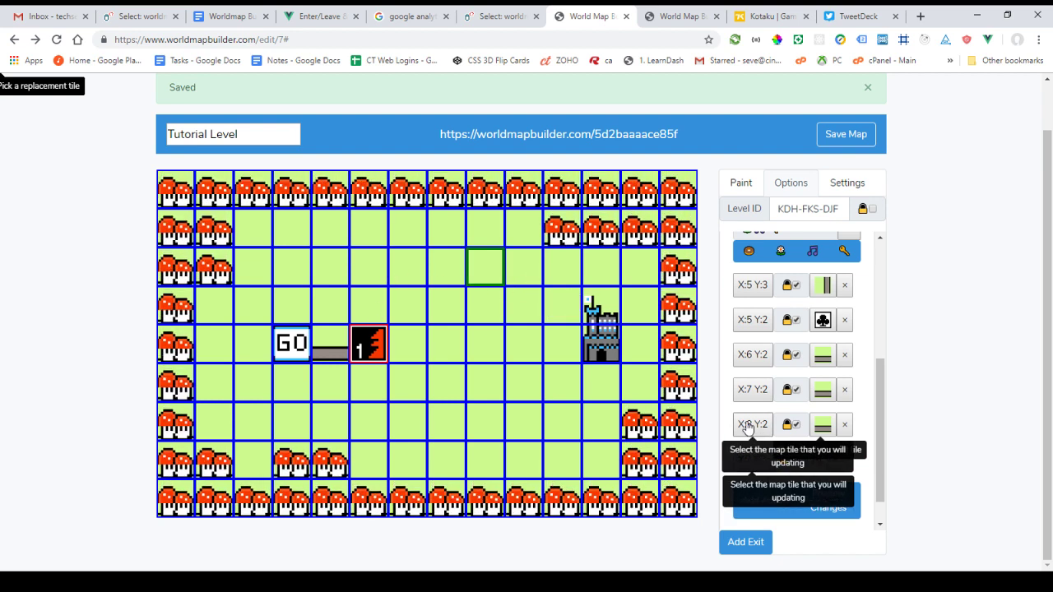
pyautogui.click(526, 264)
pyautogui.click(812, 462)
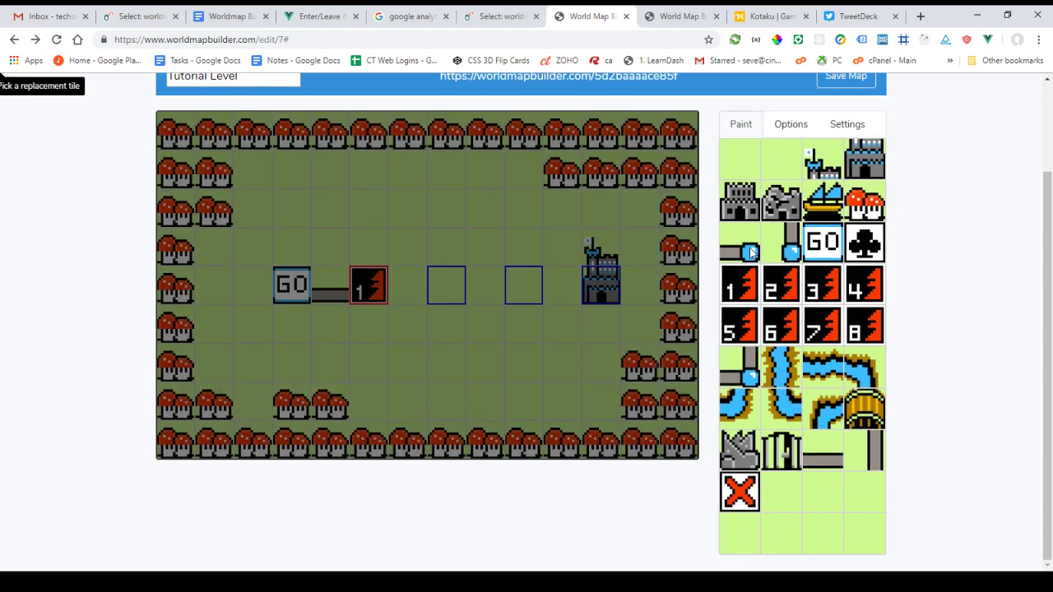
pyautogui.click(828, 468)
pyautogui.scroll(-4, 832, 458)
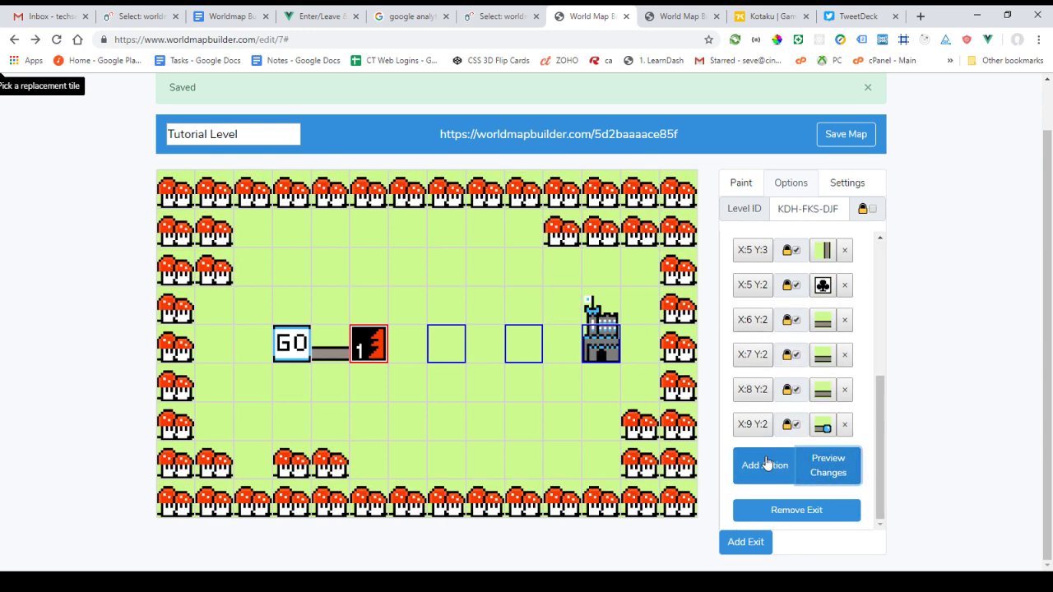
# Turn X:9 Y:3 into a vertical path
pyautogui.click(764, 465)
pyautogui.click(512, 301)
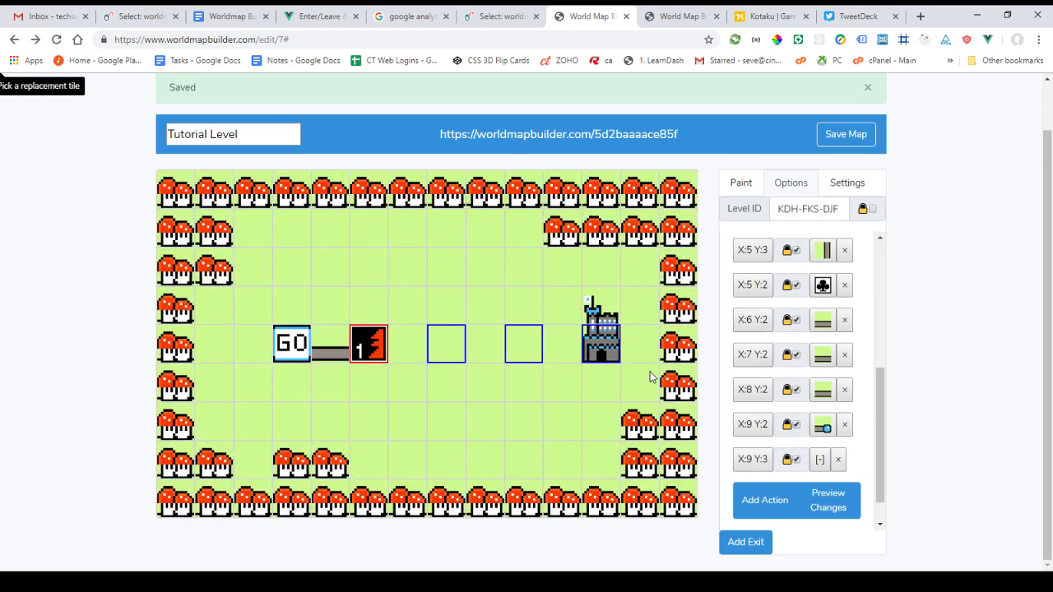
pyautogui.click(820, 462)
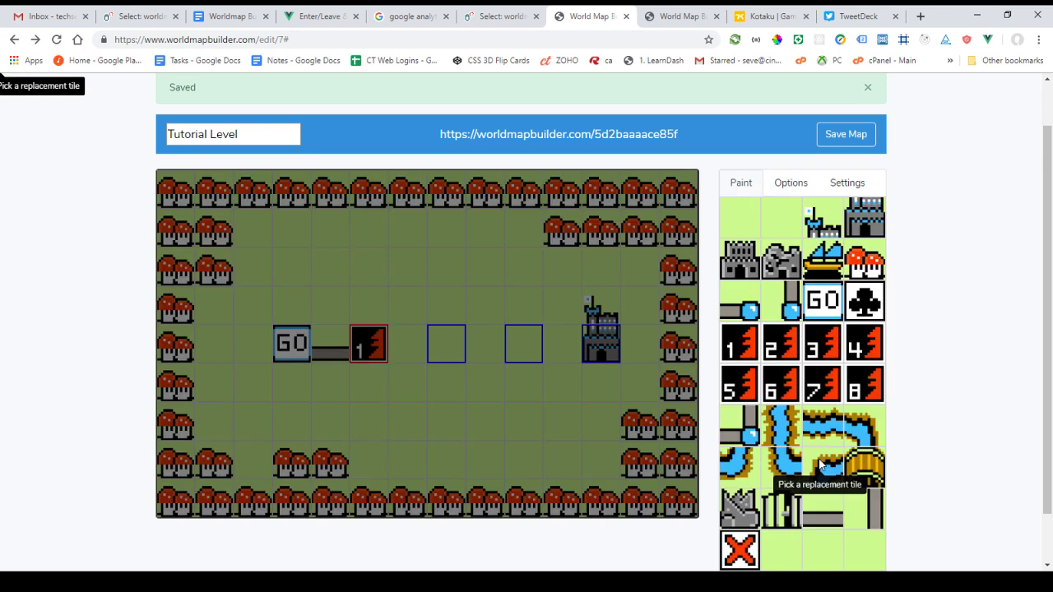
pyautogui.click(867, 505)
pyautogui.scroll(-5, 810, 497)
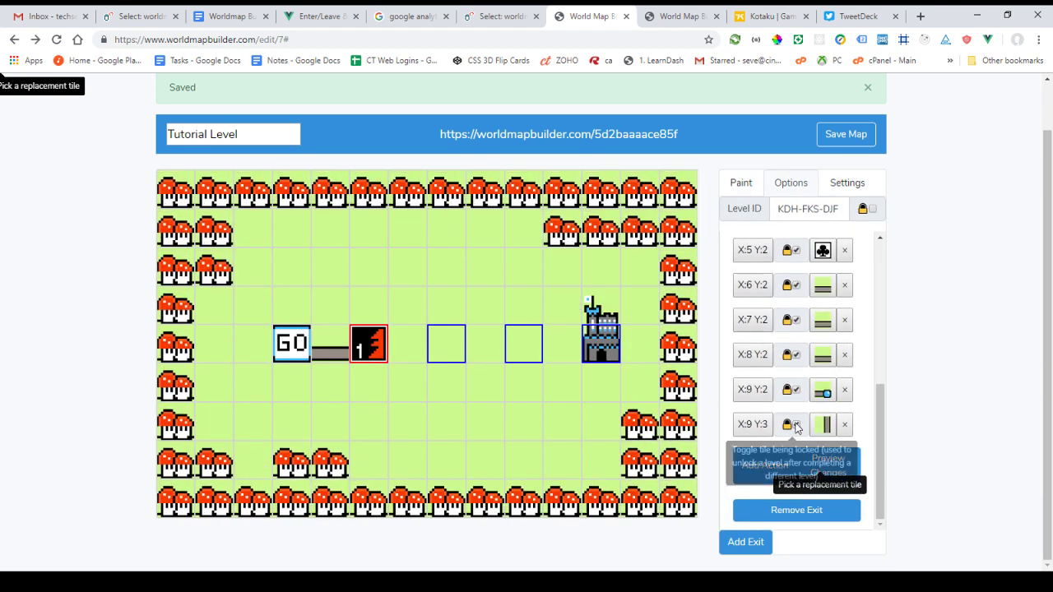
# Place an unlocked level 3 tile at X:9 Y:4
pyautogui.click(755, 470)
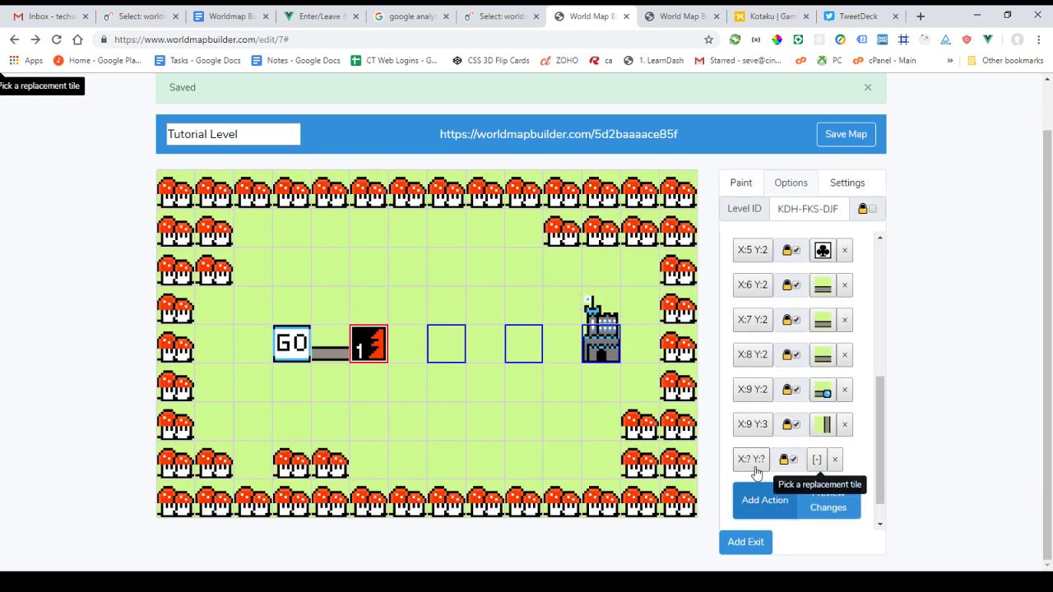
pyautogui.click(525, 345)
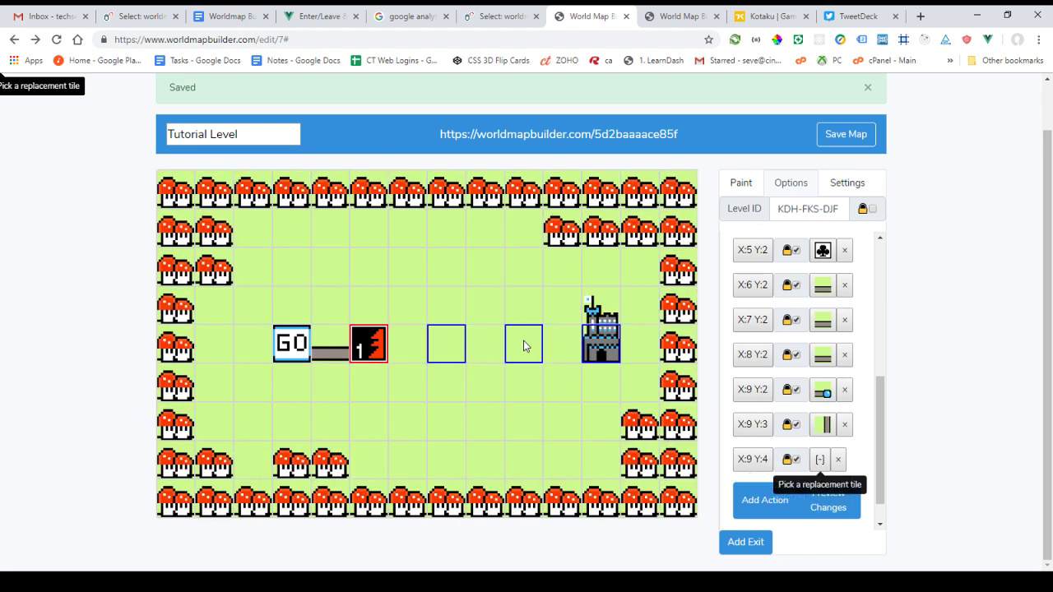
pyautogui.click(816, 463)
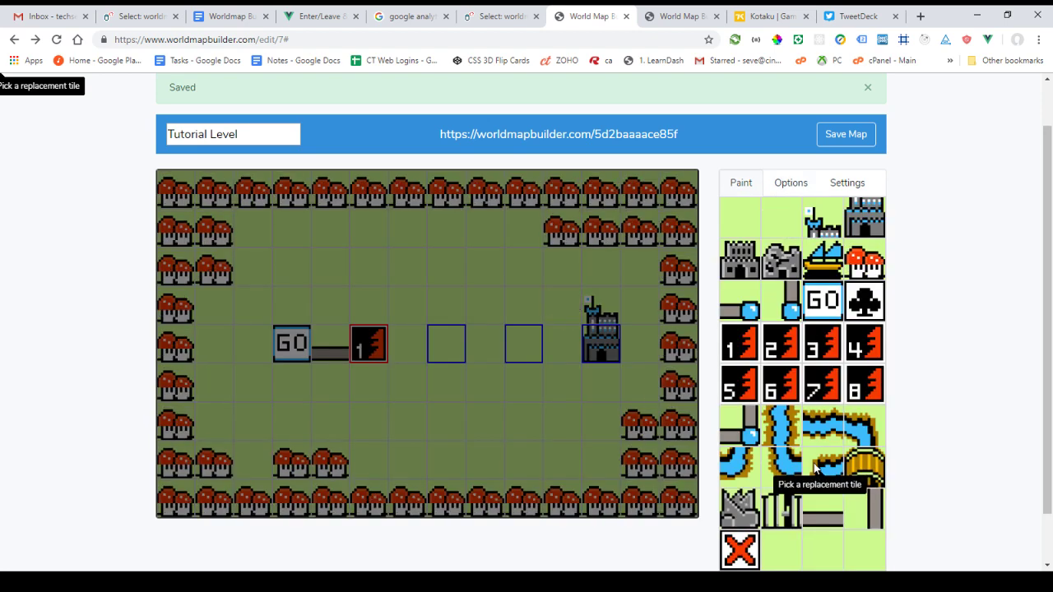
pyautogui.click(816, 343)
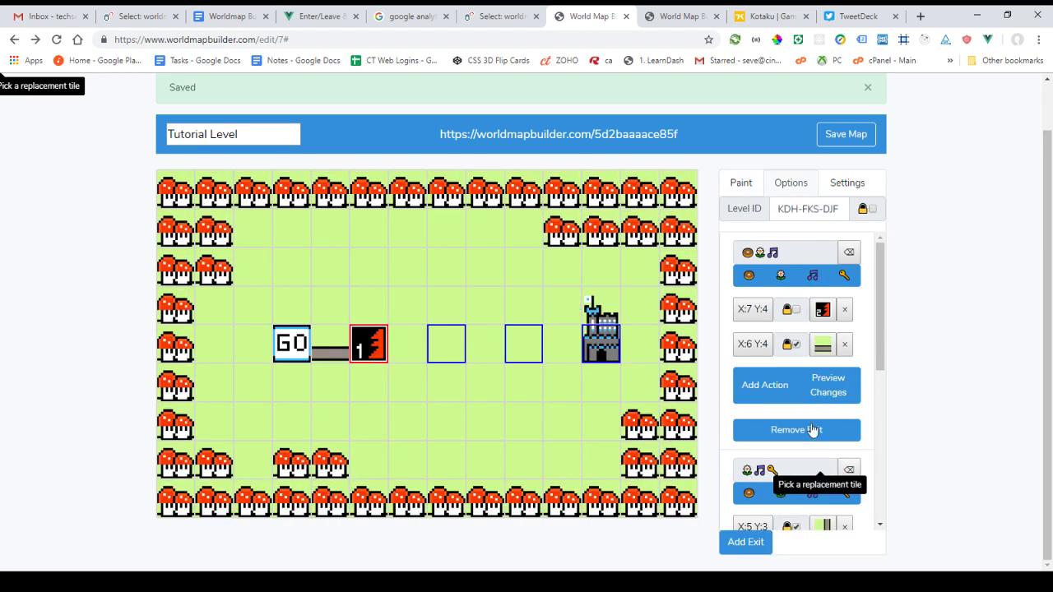
pyautogui.scroll(-5, 812, 431)
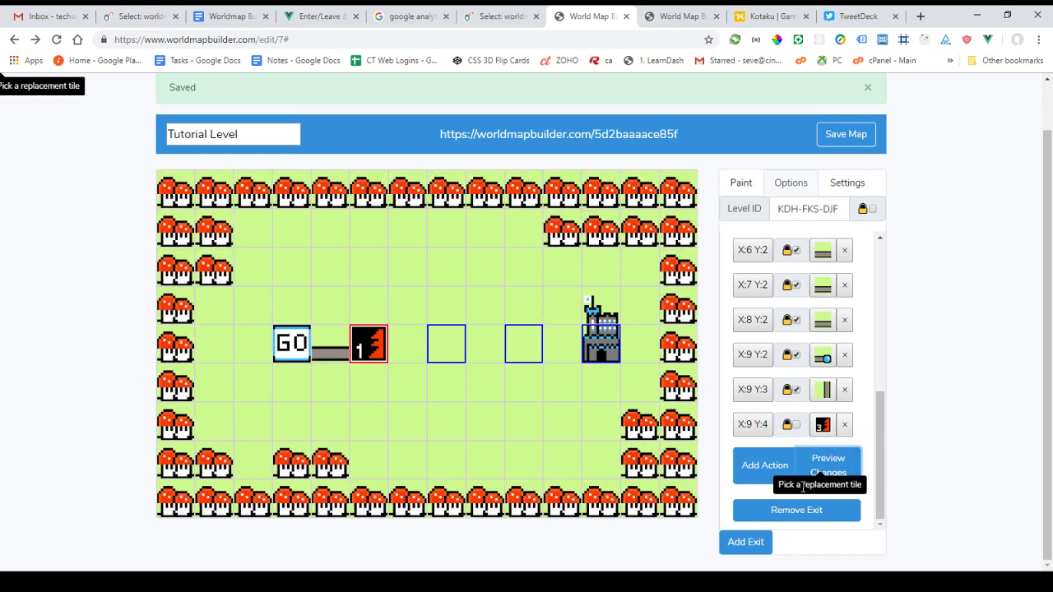
# On the published map, submit level 1's flower-music-key code to open the road to level 3
pyautogui.click(682, 17)
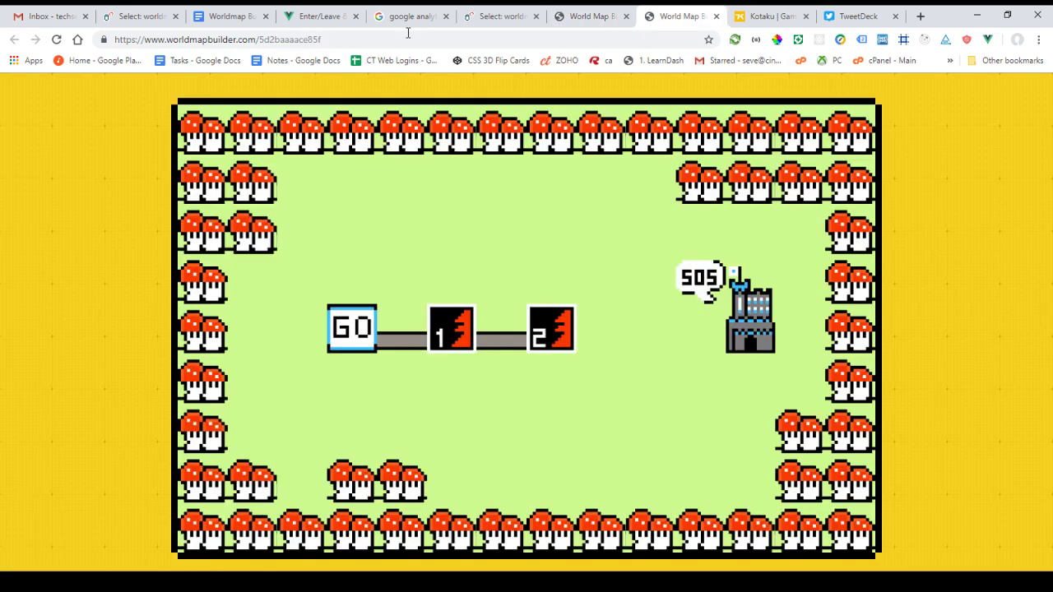
pyautogui.click(592, 15)
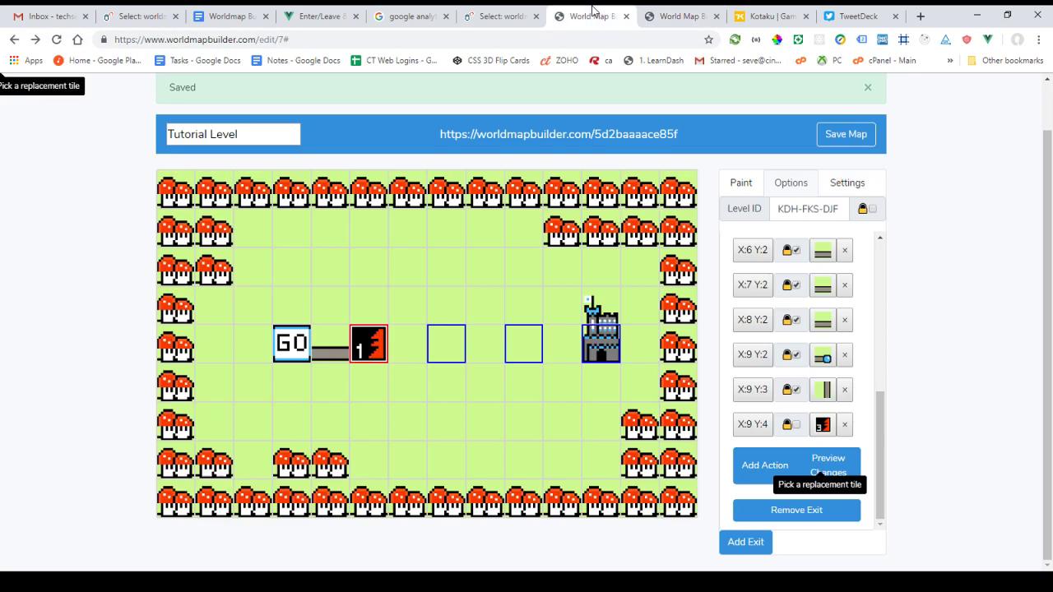
pyautogui.scroll(3, 814, 361)
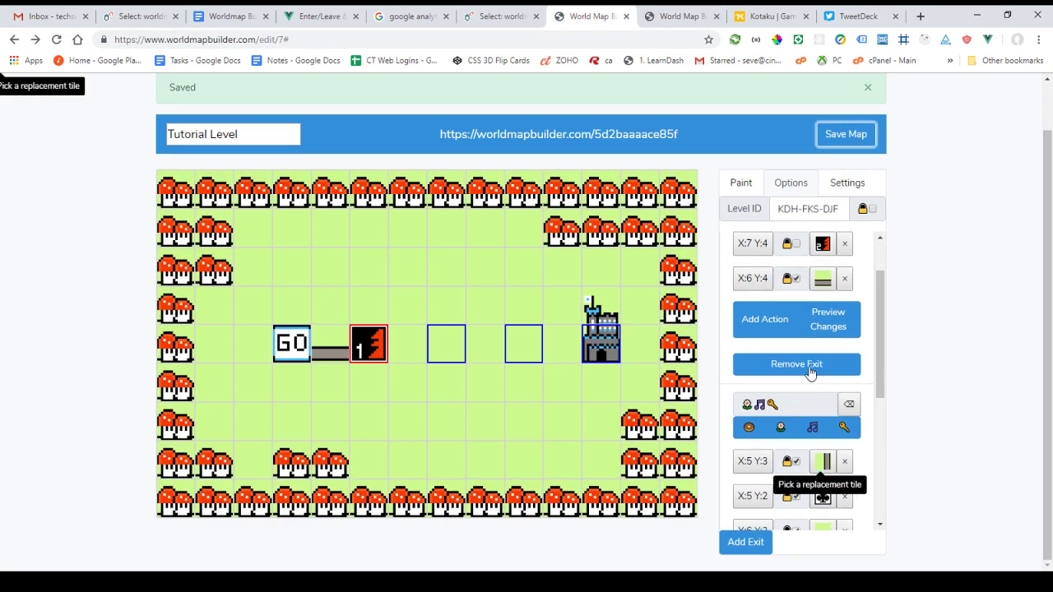
pyautogui.hotkey('ctrl', 'Tab')
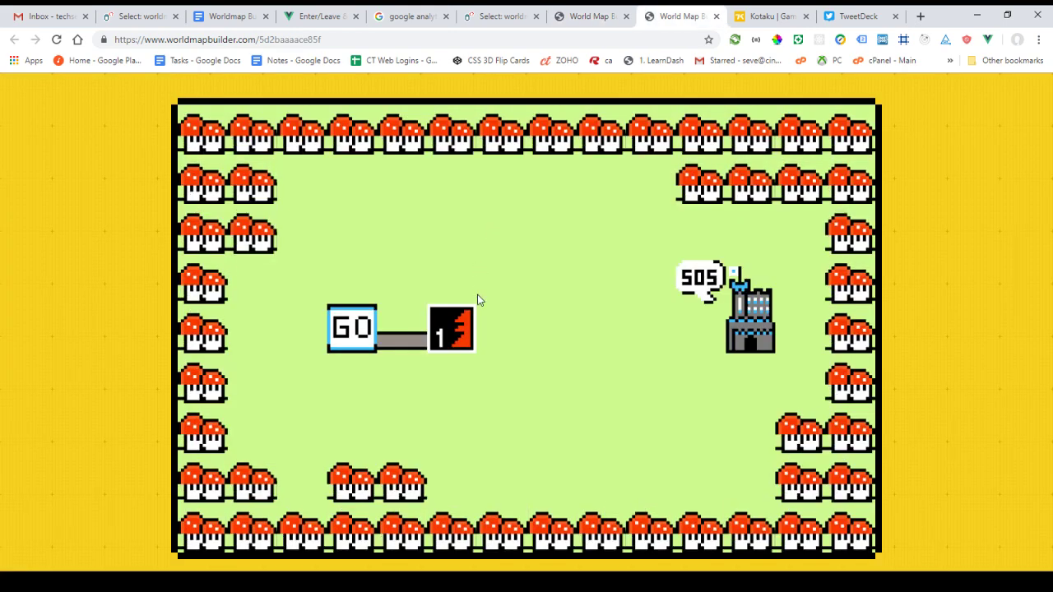
pyautogui.click(449, 327)
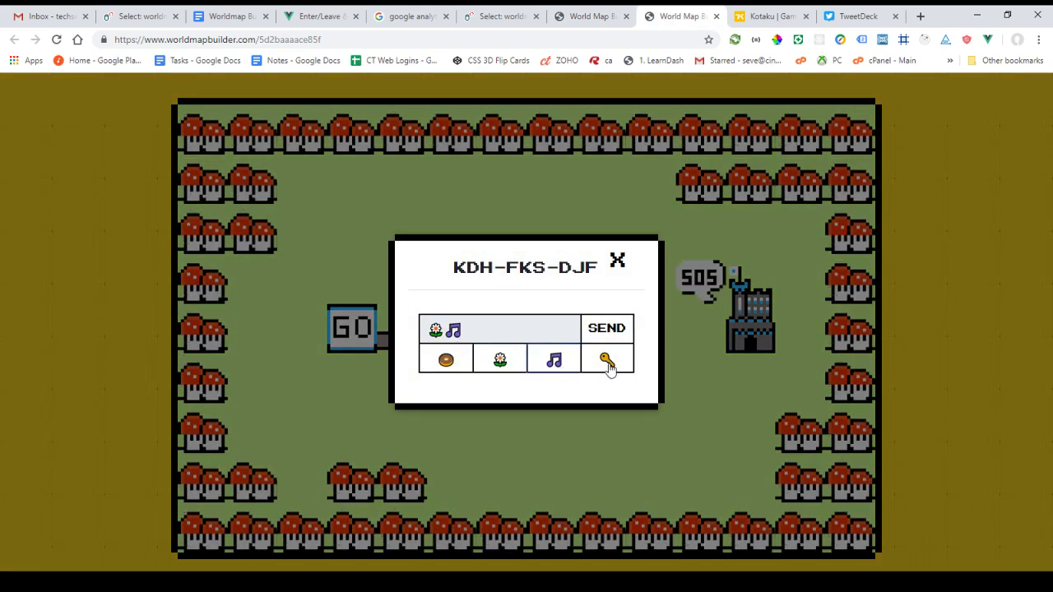
pyautogui.click(609, 329)
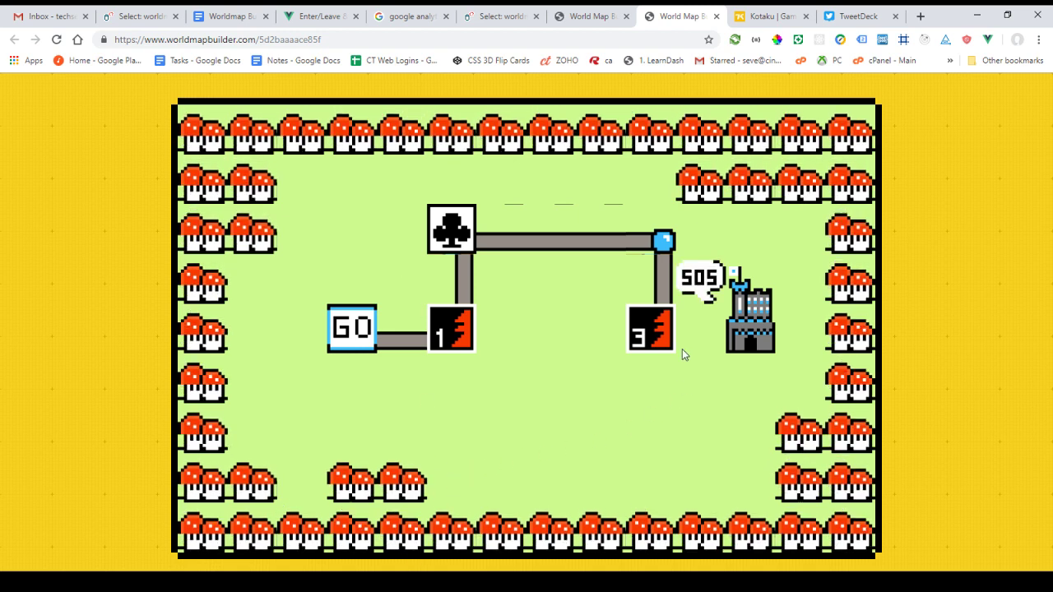
# Show the map's 14 by 9 settings and close the extra published-map tab
pyautogui.click(588, 16)
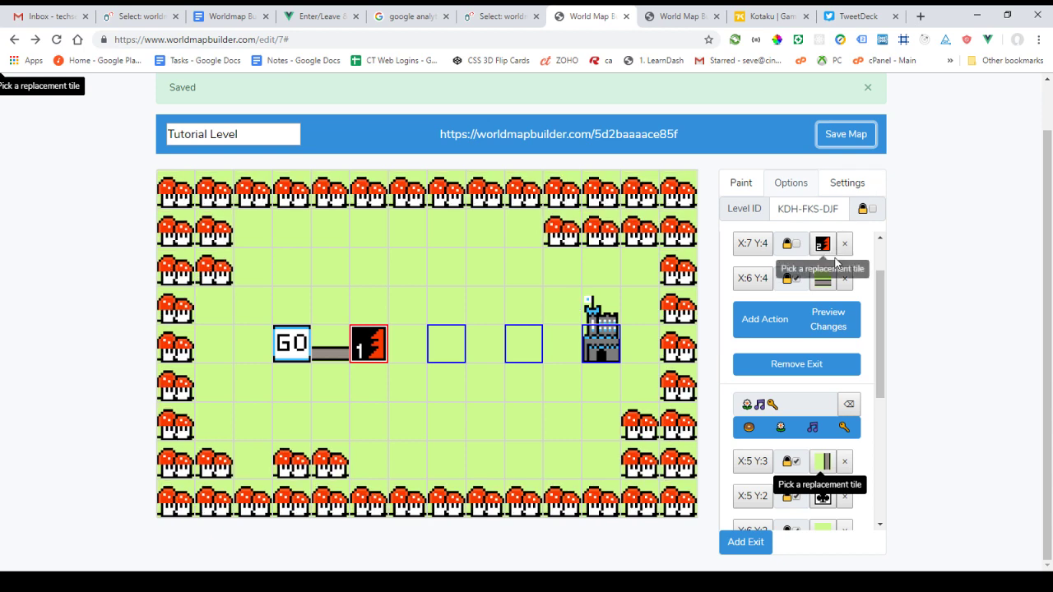
pyautogui.click(840, 185)
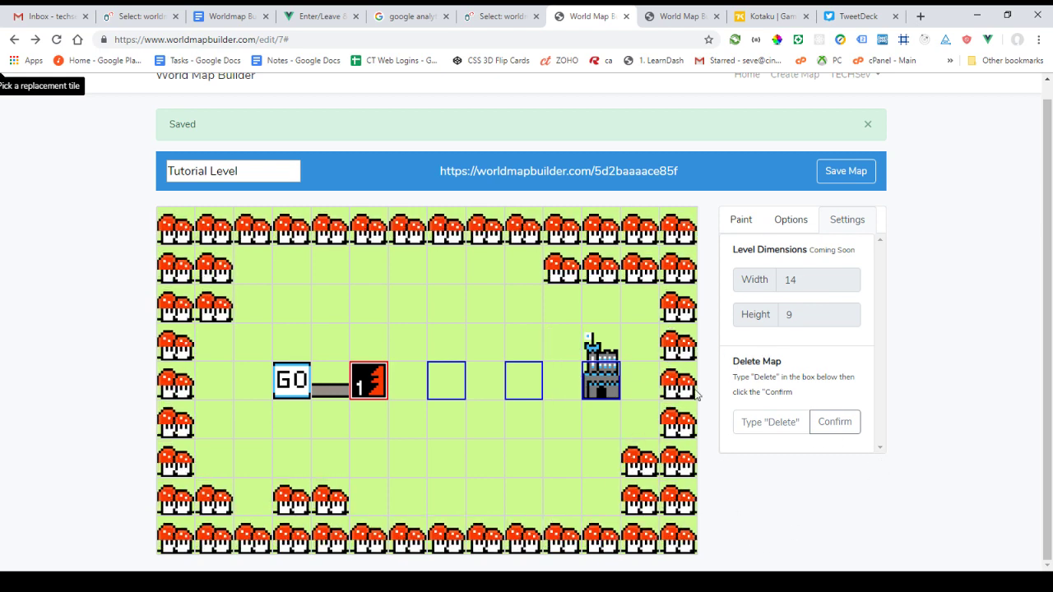
pyautogui.click(563, 171)
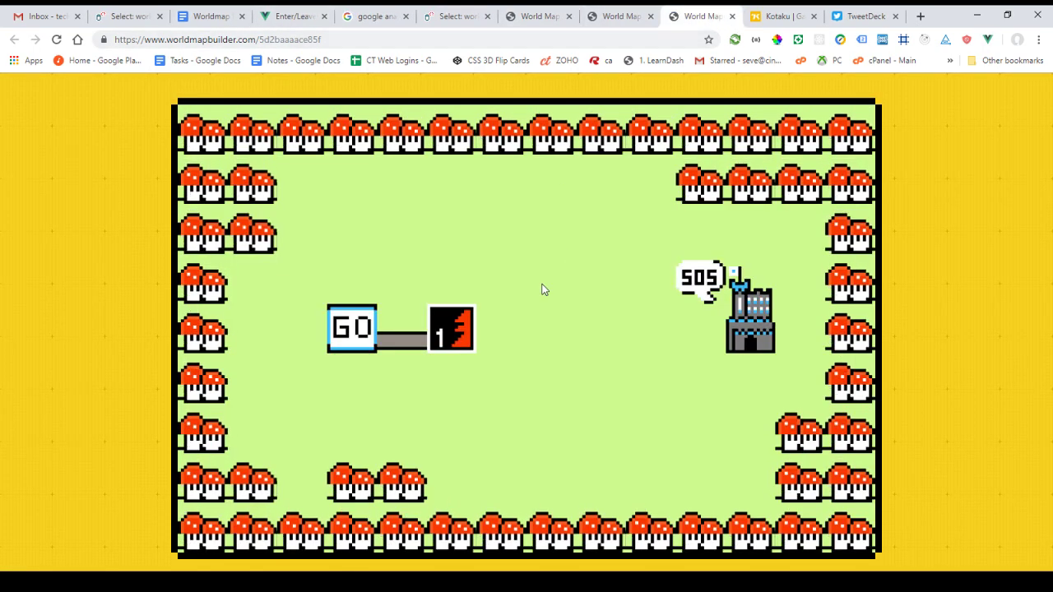
pyautogui.hotkey('ctrl', 'w')
pyautogui.hotkey('ctrl', 'w')
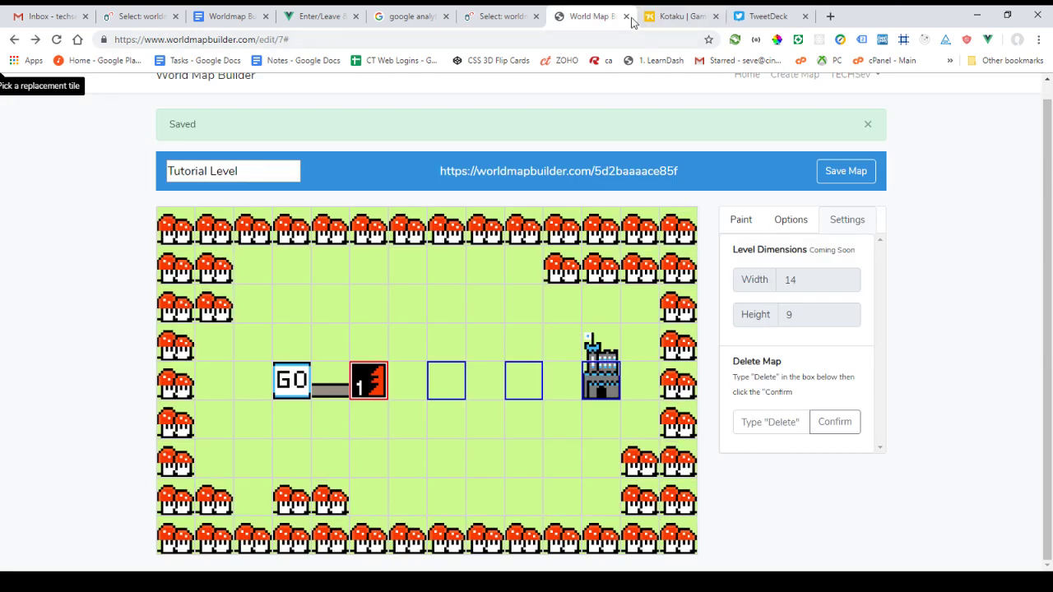